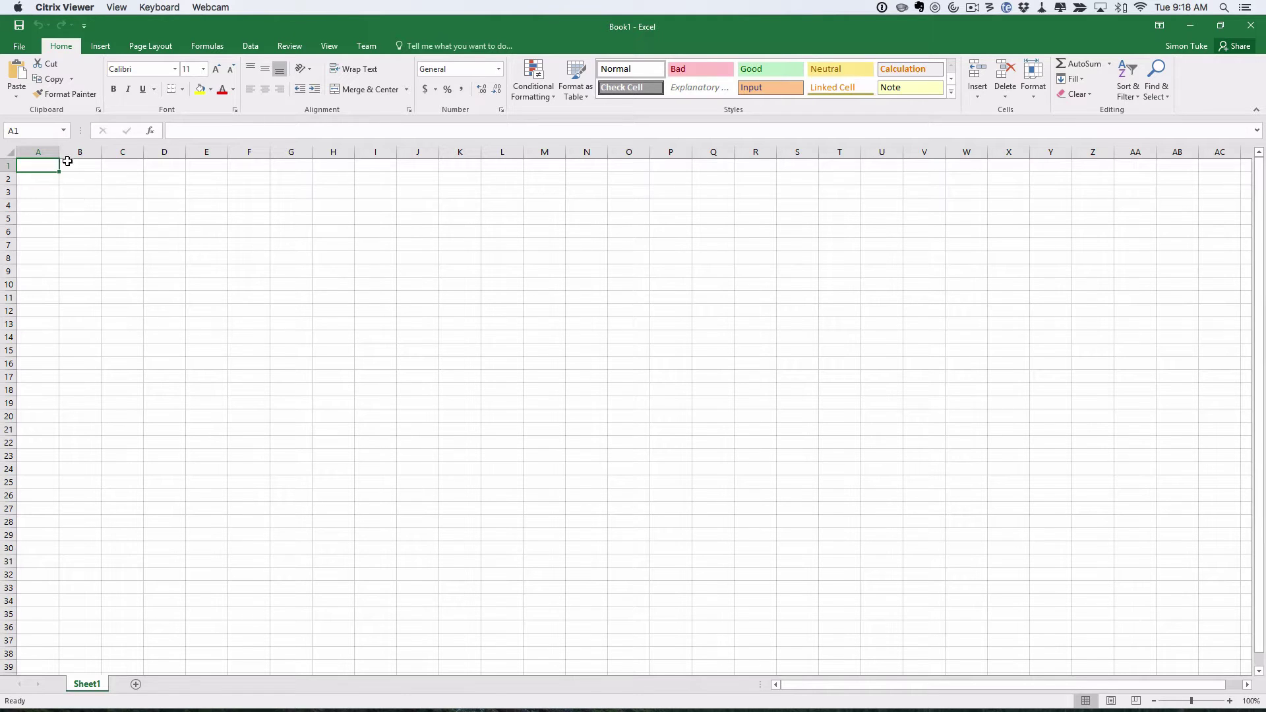
Step: Enter the first ID, 1, in cell A1
{"action": "left_click", "coordinate": [90, 164]}
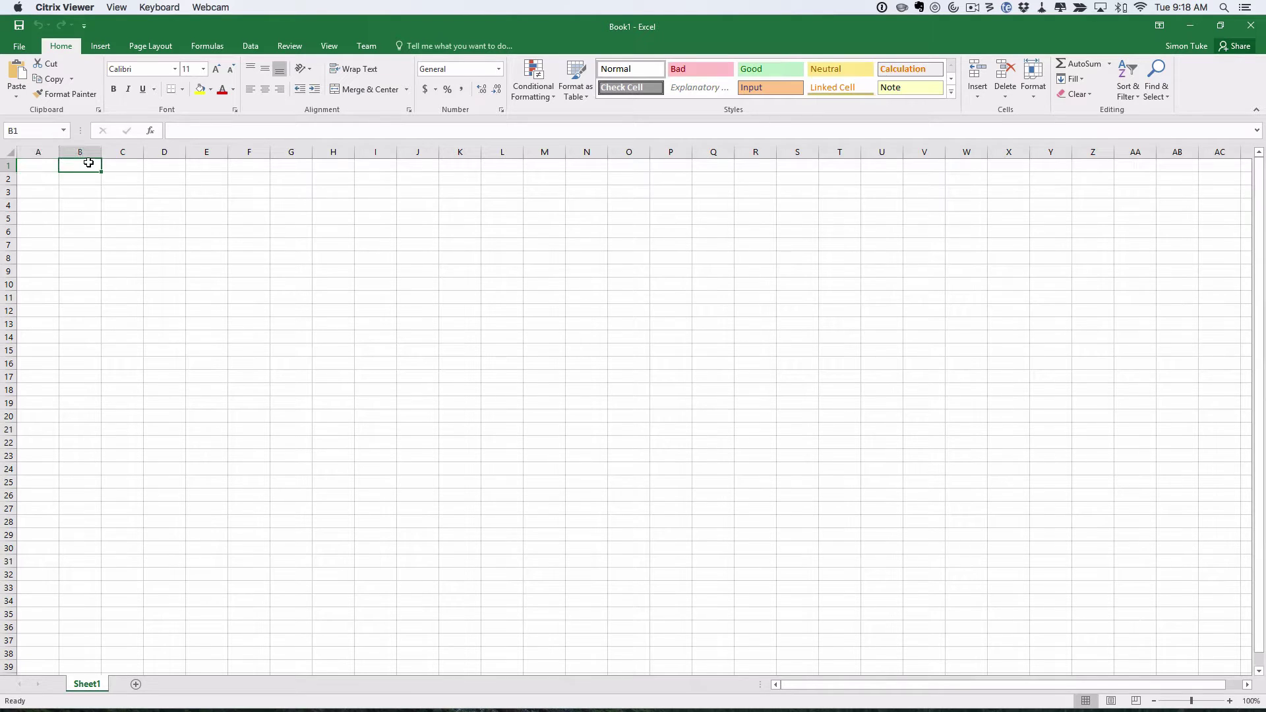
{"action": "left_click", "coordinate": [125, 165]}
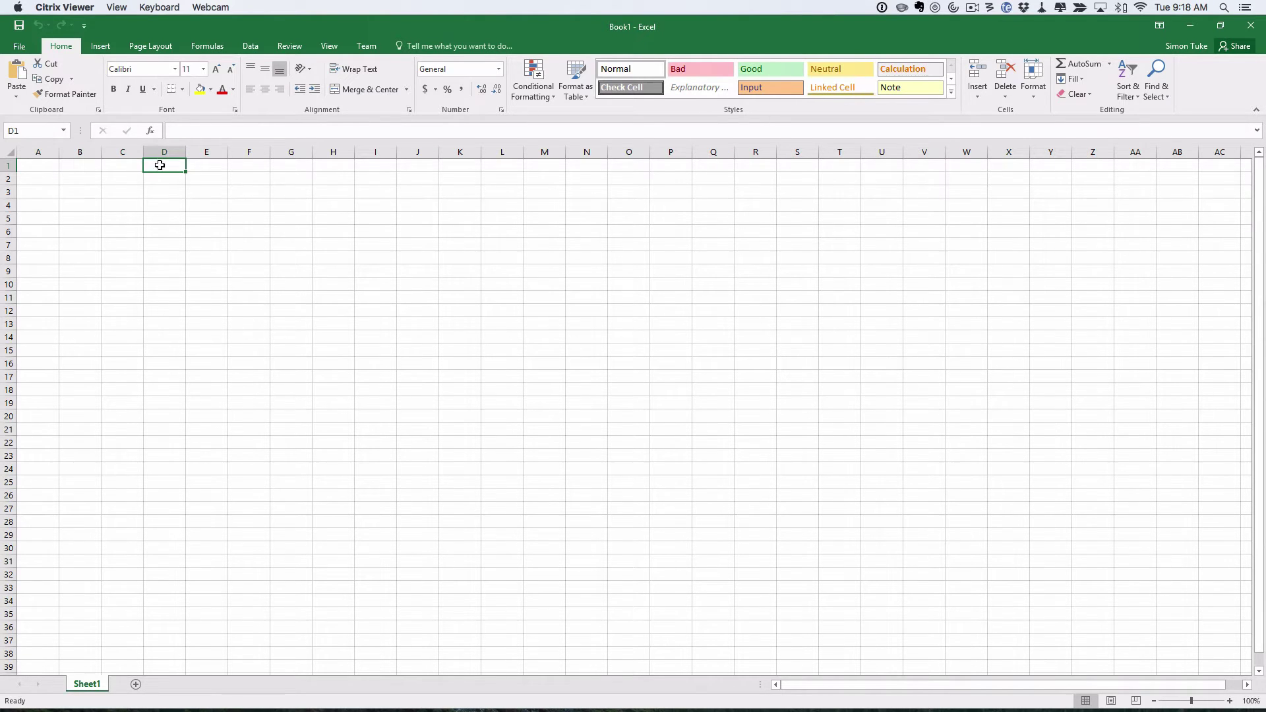
{"action": "left_click", "coordinate": [120, 179]}
{"action": "left_click", "coordinate": [69, 182]}
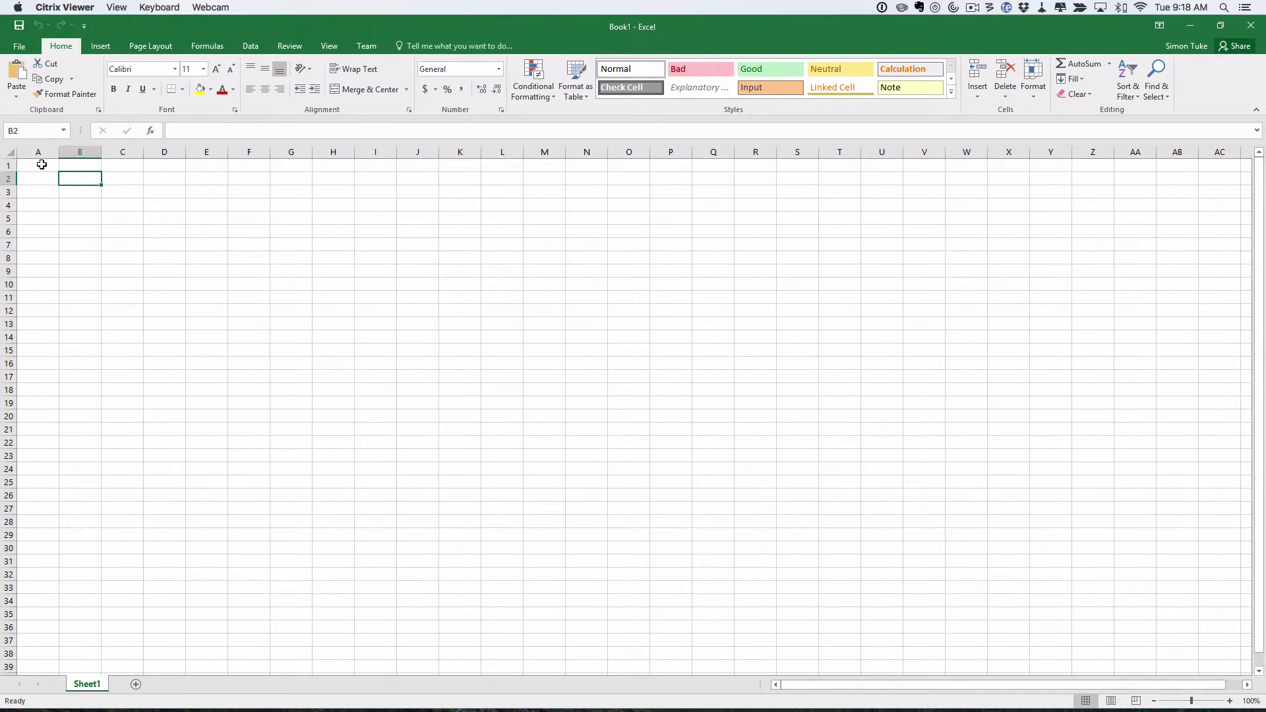
{"action": "left_click", "coordinate": [41, 164]}
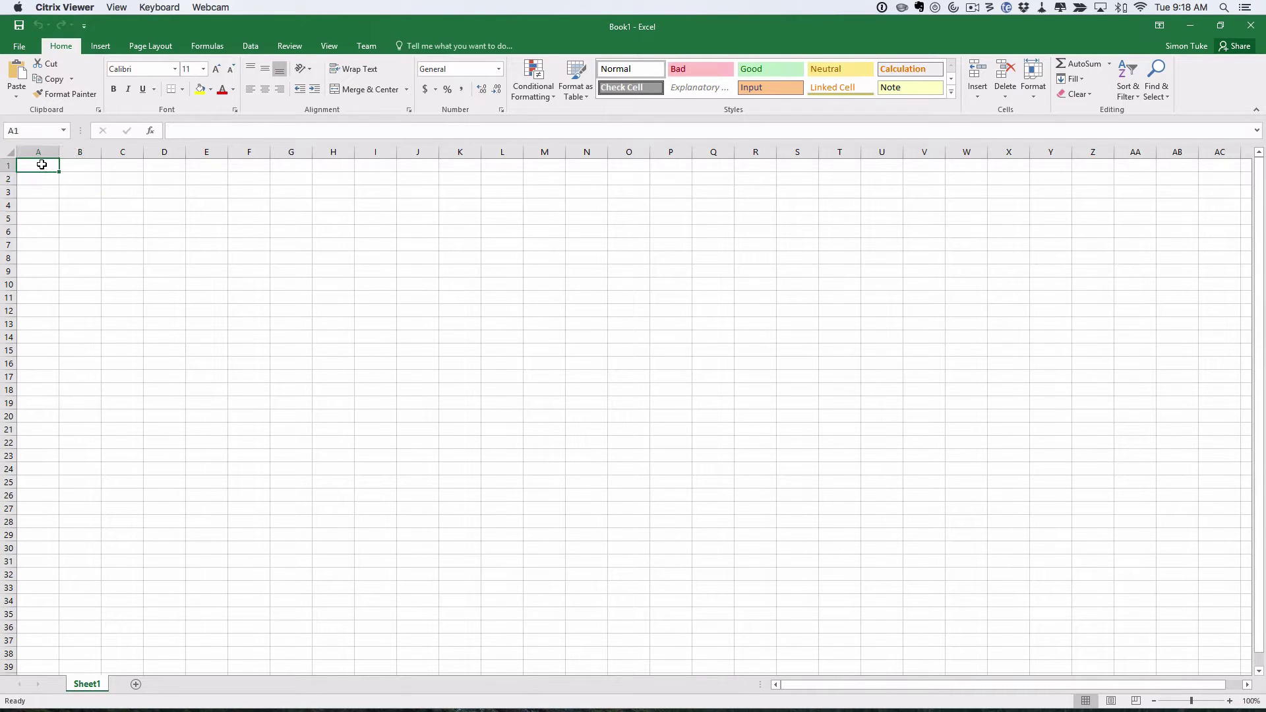
{"action": "left_click", "coordinate": [76, 166]}
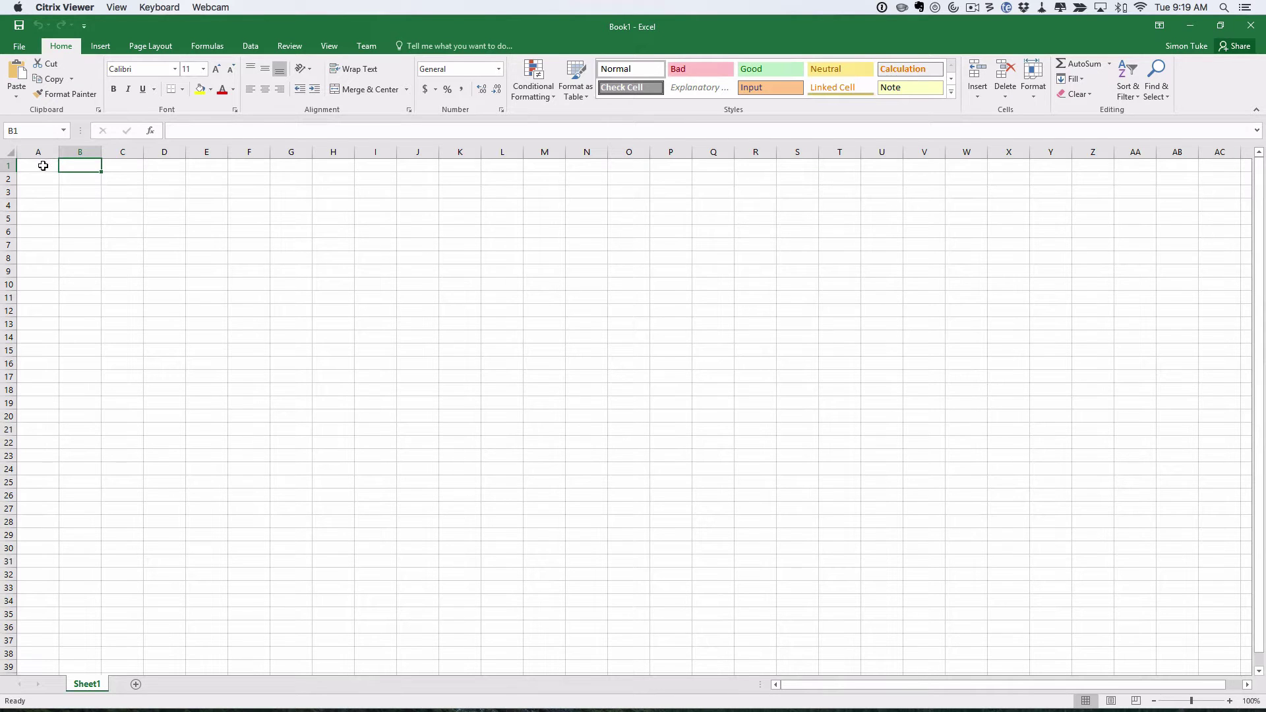
{"action": "left_click", "coordinate": [43, 165]}
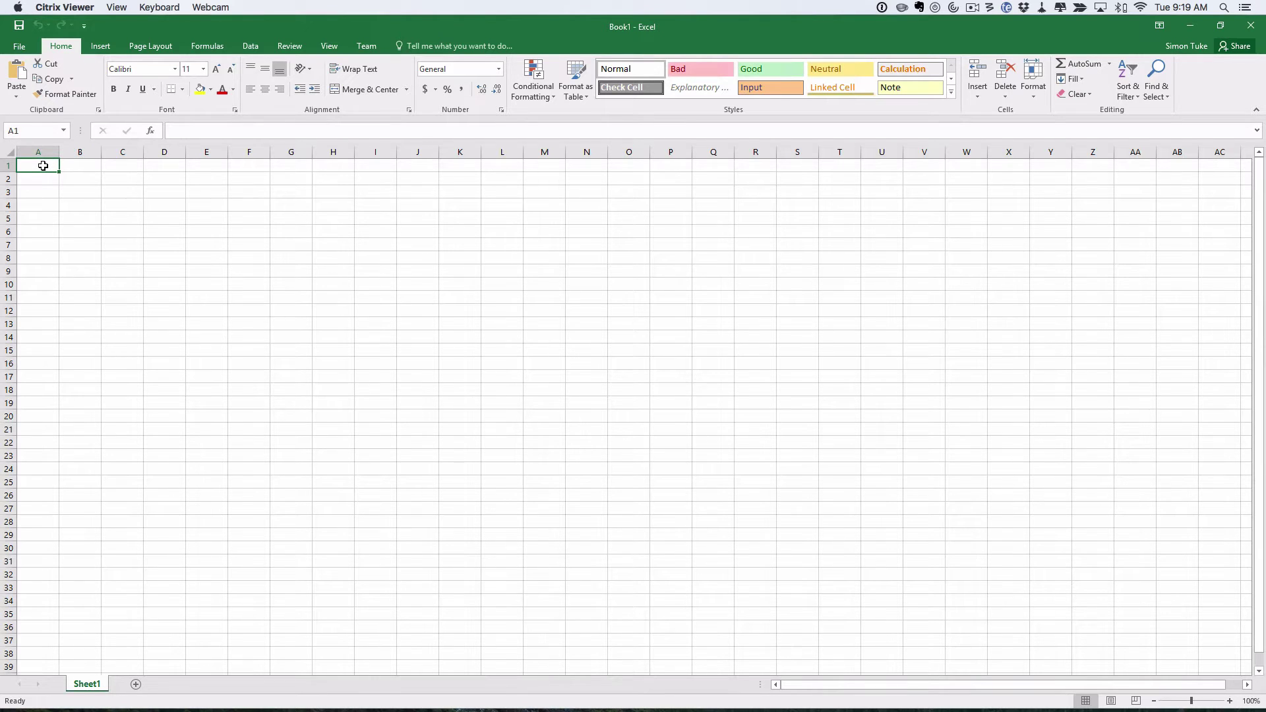
{"action": "type", "text": "1"}
{"action": "key", "text": "Return"}
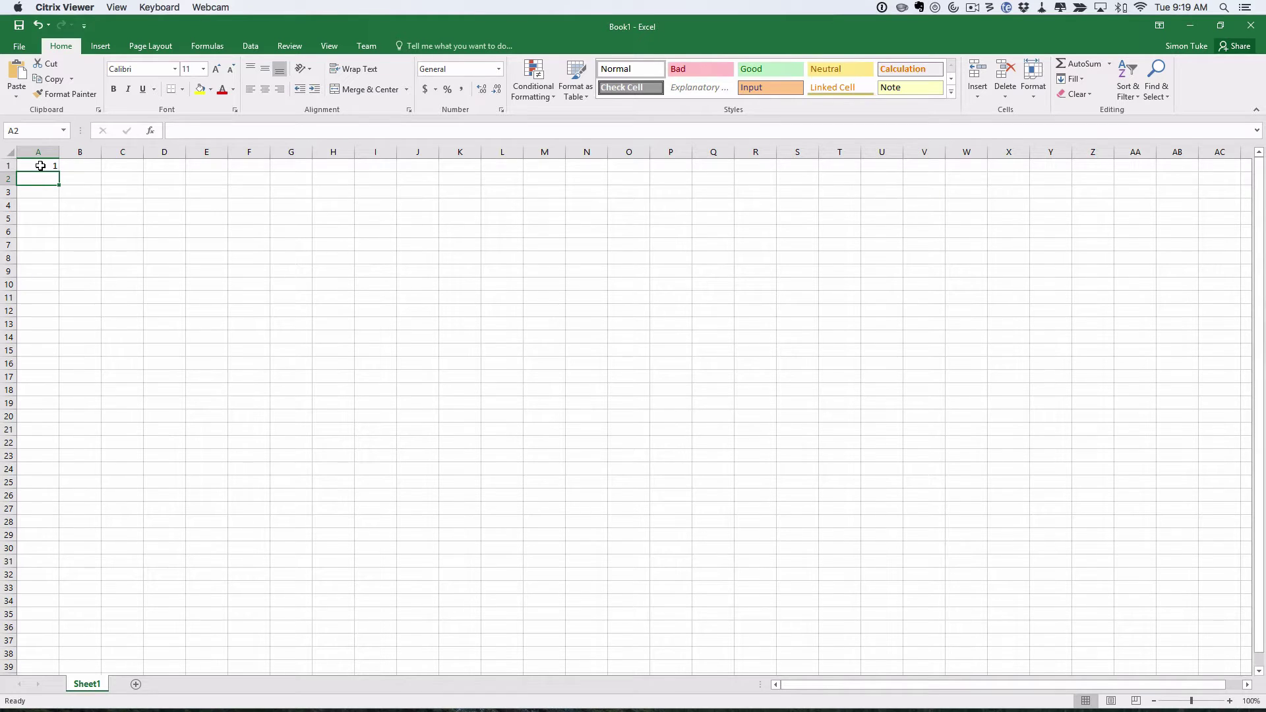
Step: Enter the IDs 2 and 3 in cells A2 and A3
{"action": "left_click", "coordinate": [45, 164]}
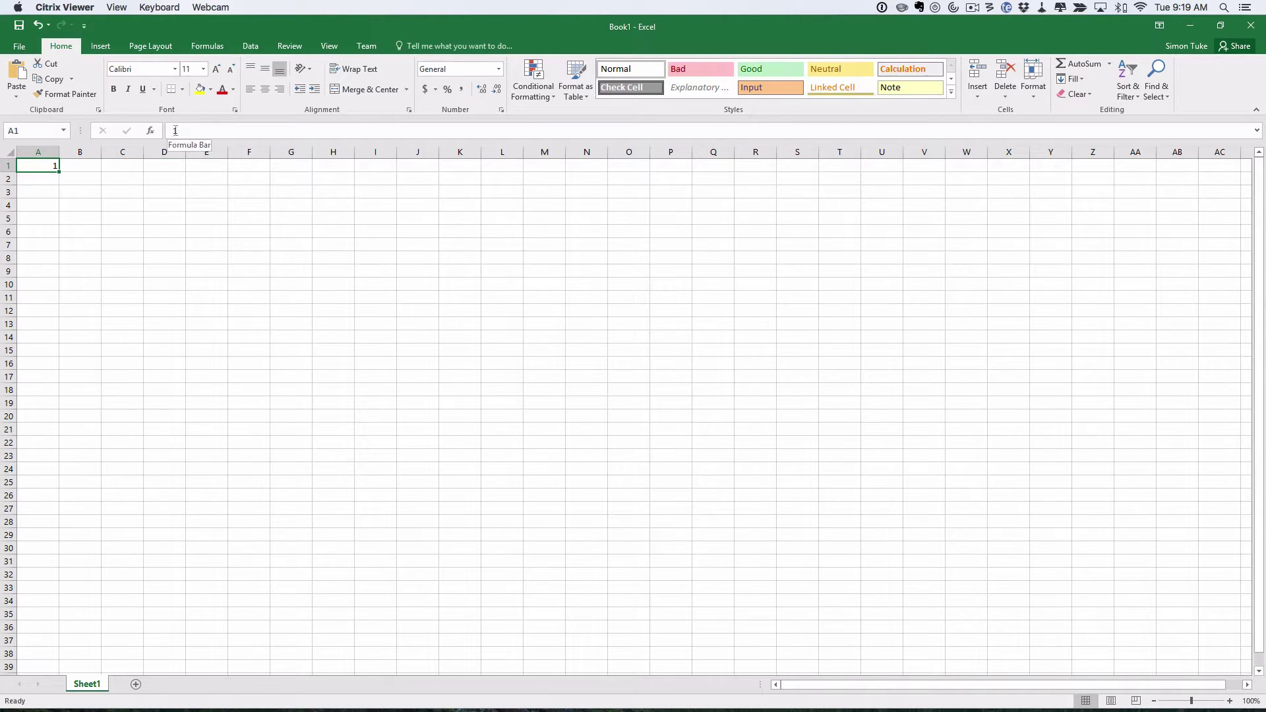
{"action": "left_click", "coordinate": [44, 178]}
{"action": "type", "text": "2"}
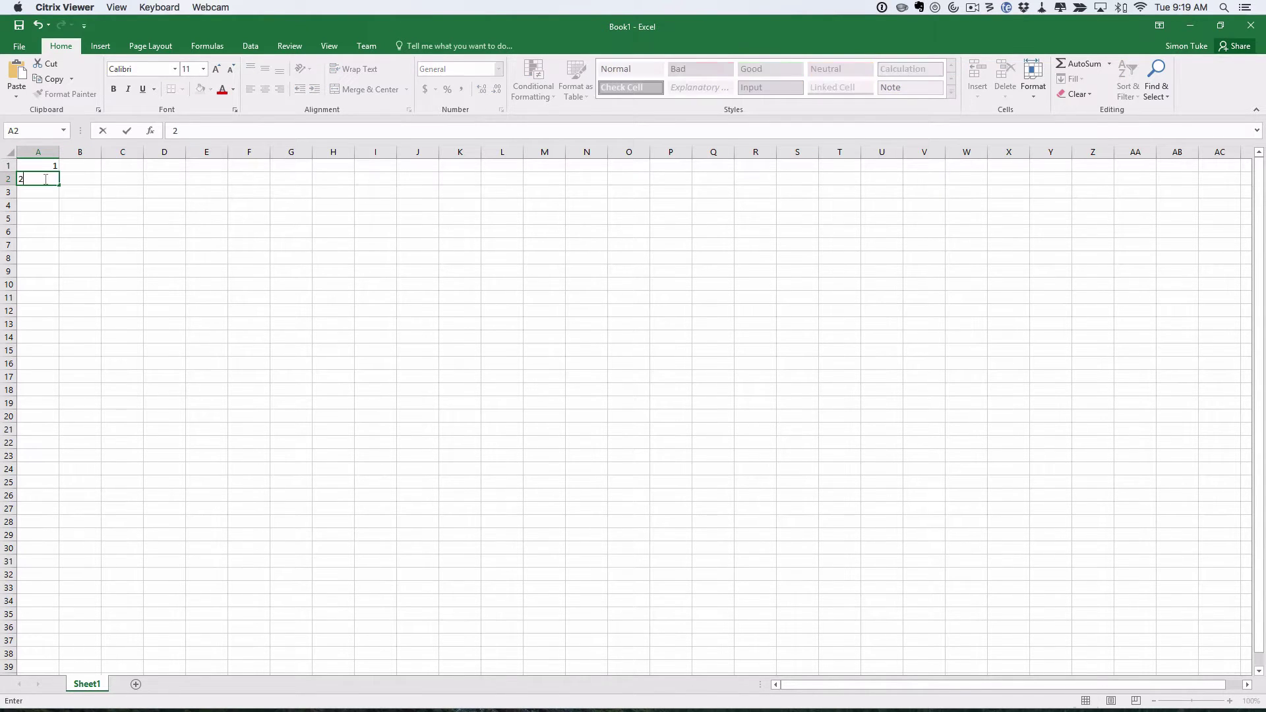
{"action": "key", "text": "Return"}
{"action": "type", "text": "3"}
{"action": "key", "text": "Return"}
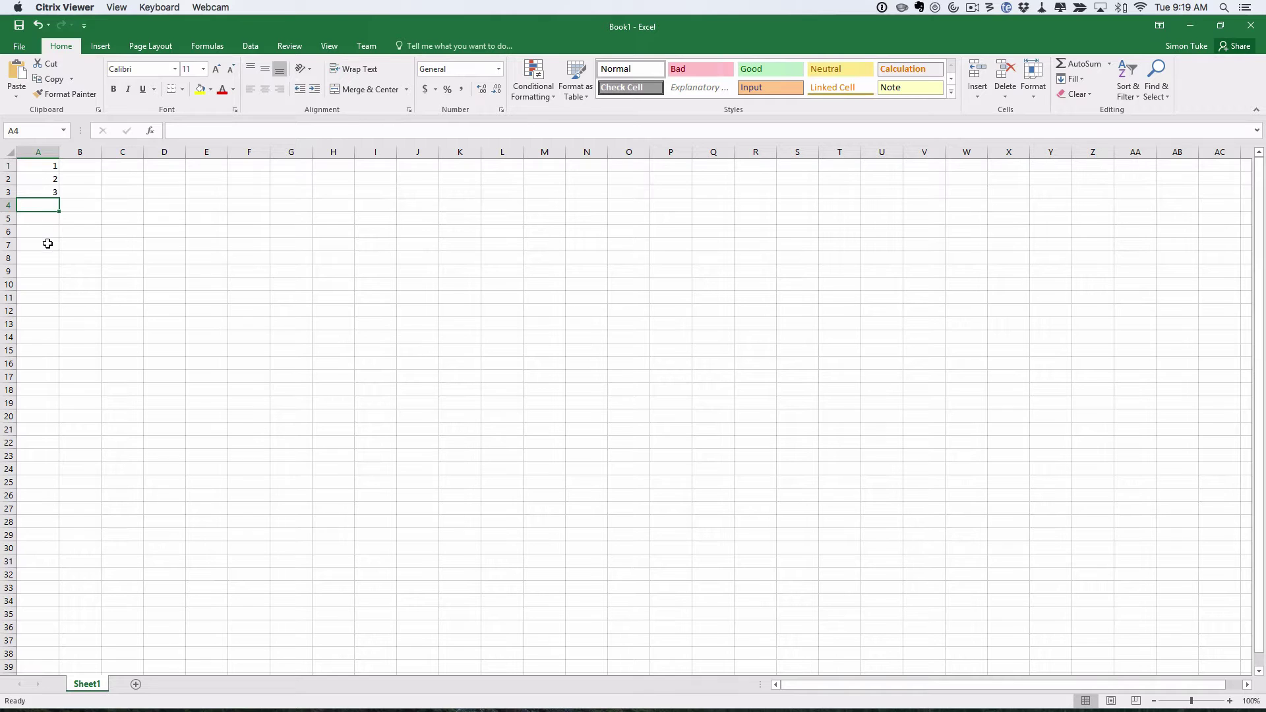
Step: Extend the A1:A3 series down column A so the IDs run 1 to 100
{"action": "left_click_drag", "start_coordinate": [39, 164], "coordinate": [42, 193]}
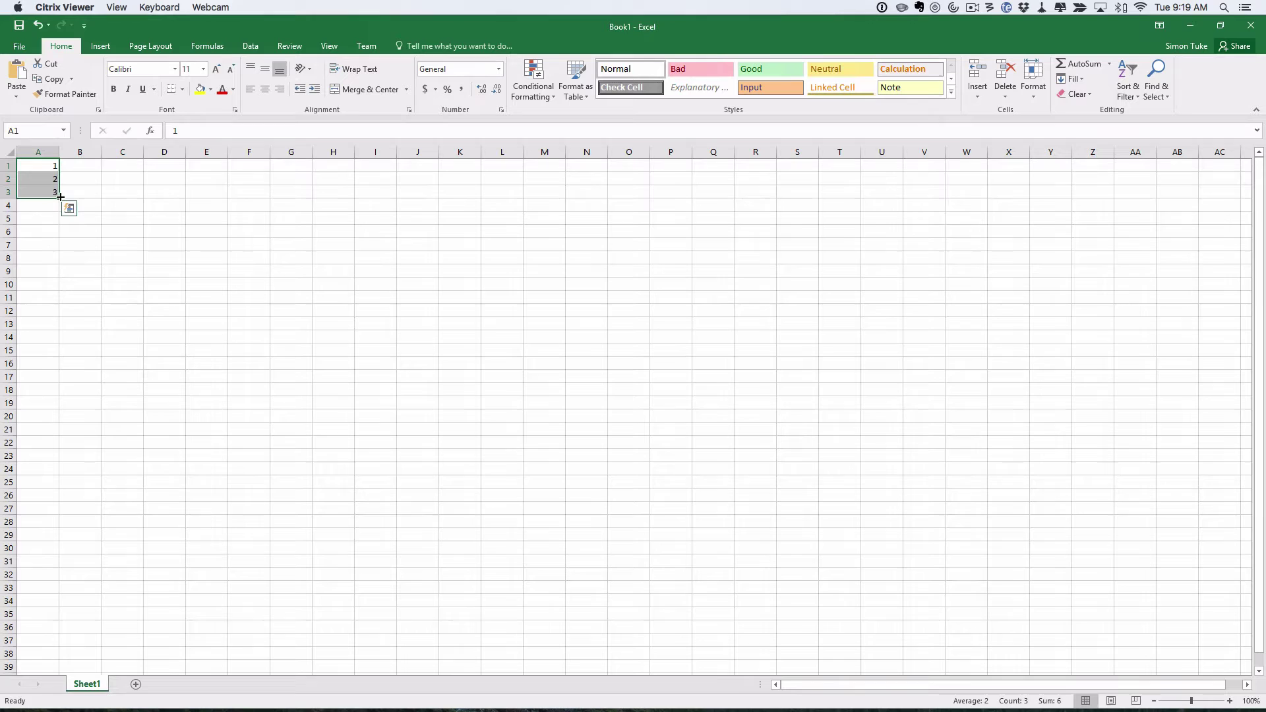
{"action": "left_click_drag", "start_coordinate": [60, 198], "coordinate": [36, 610]}
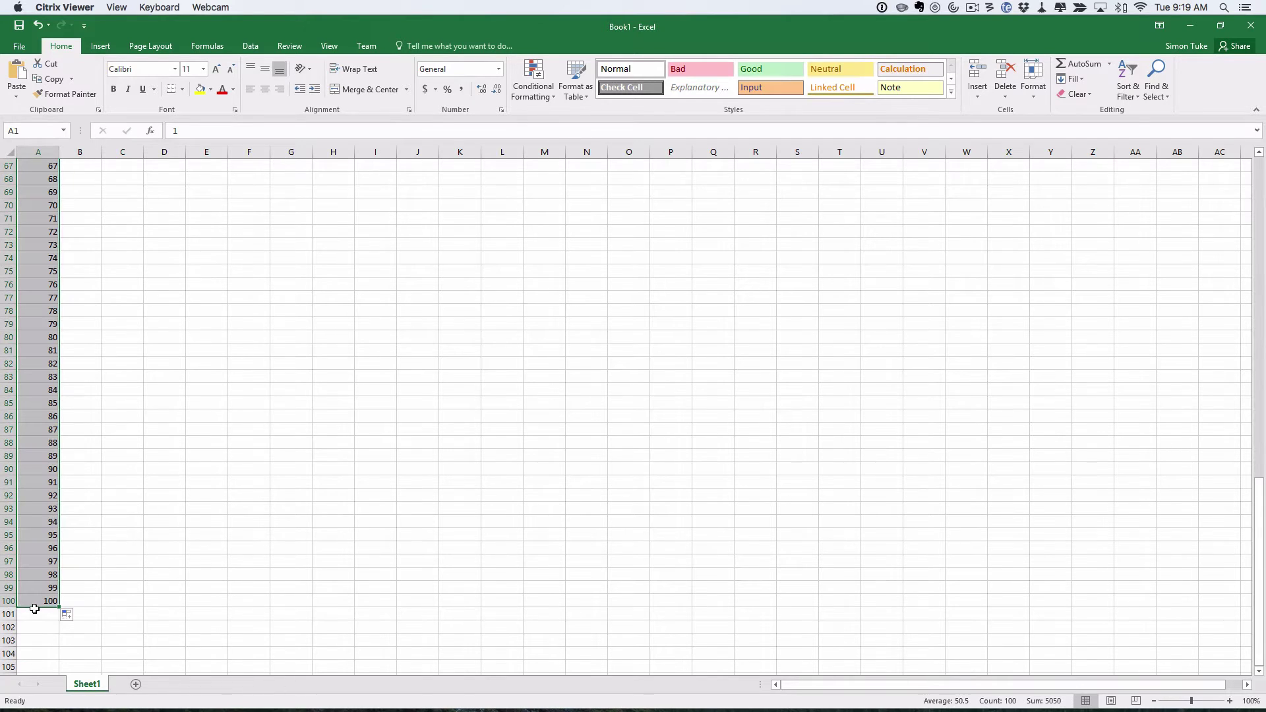
{"action": "left_click", "coordinate": [42, 412]}
{"action": "scroll", "coordinate": [42, 413], "scroll_direction": "up", "scroll_amount": 20}
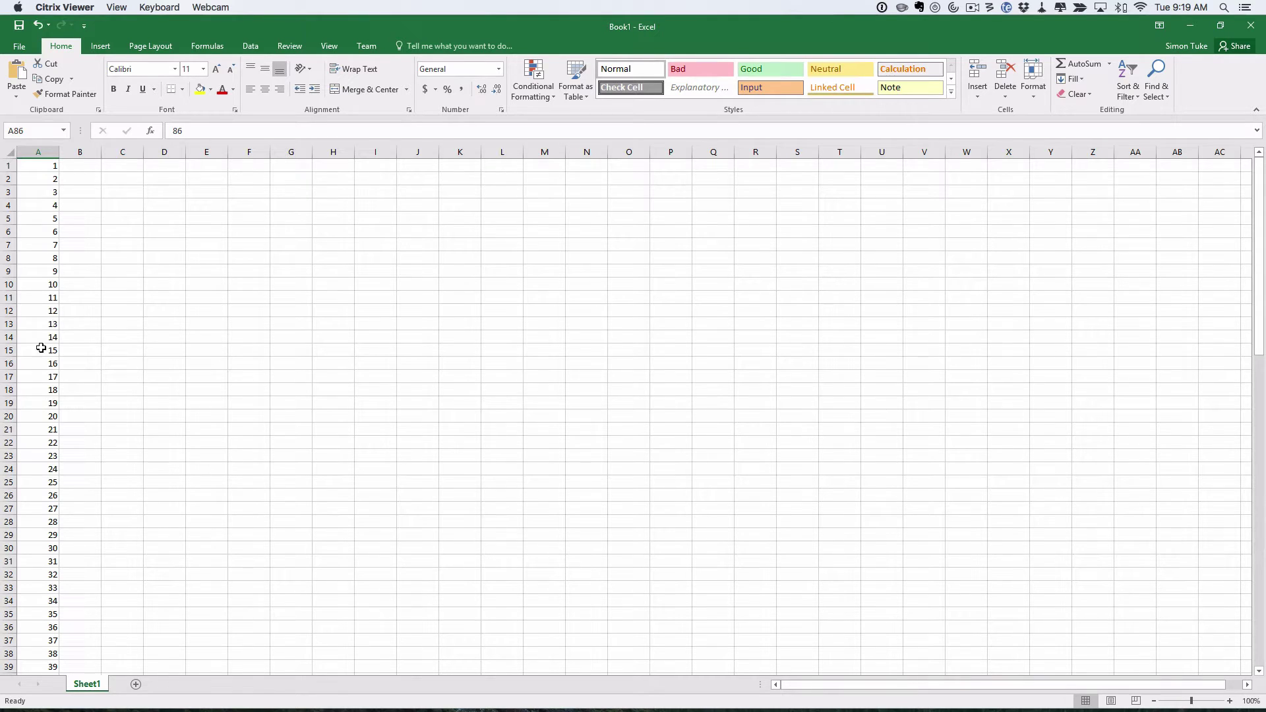
{"action": "left_click", "coordinate": [77, 166]}
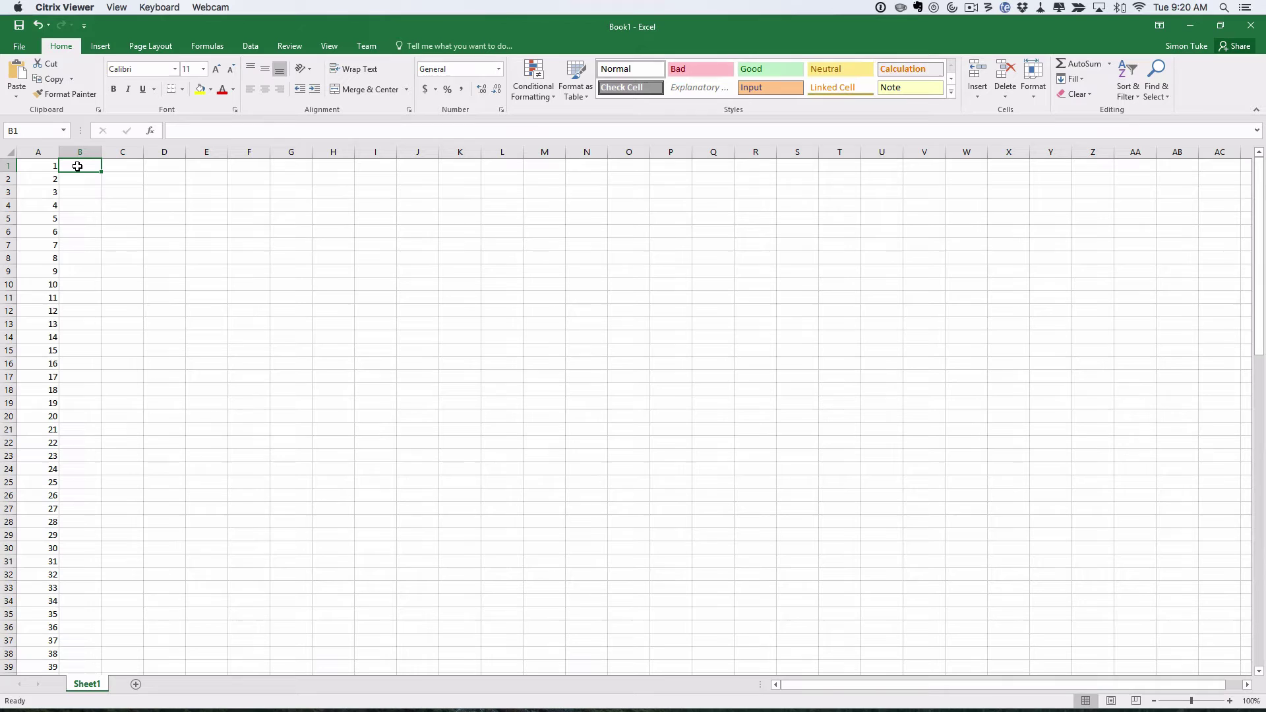
Step: Insert the RAND function into B1 through Insert Function, giving 0.136029
{"action": "left_click", "coordinate": [150, 135]}
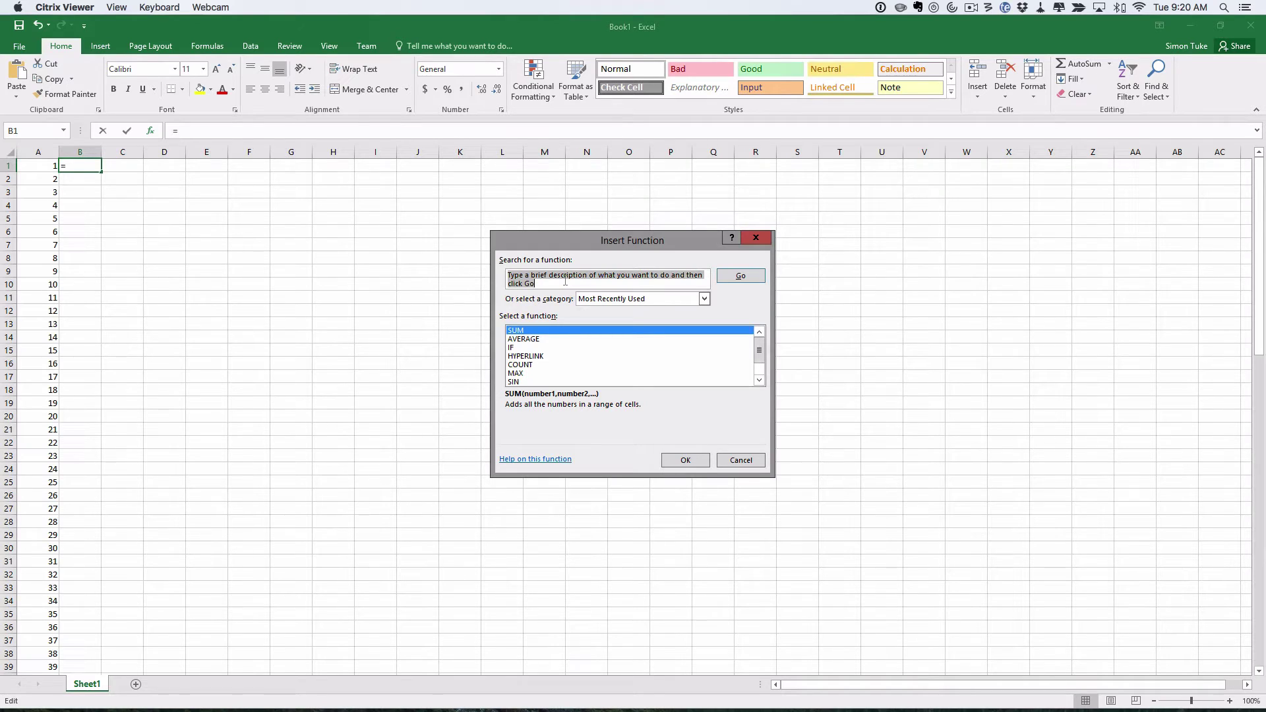
{"action": "type", "text": "rand"}
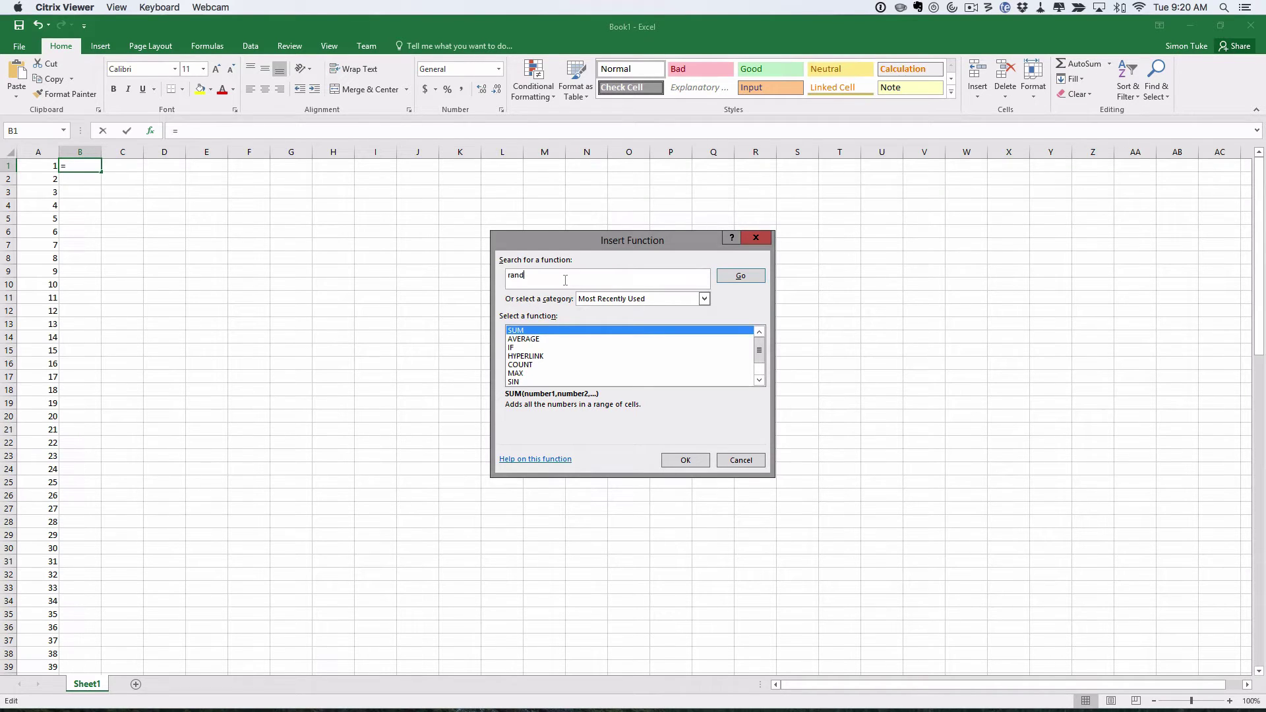
{"action": "key", "text": "Return"}
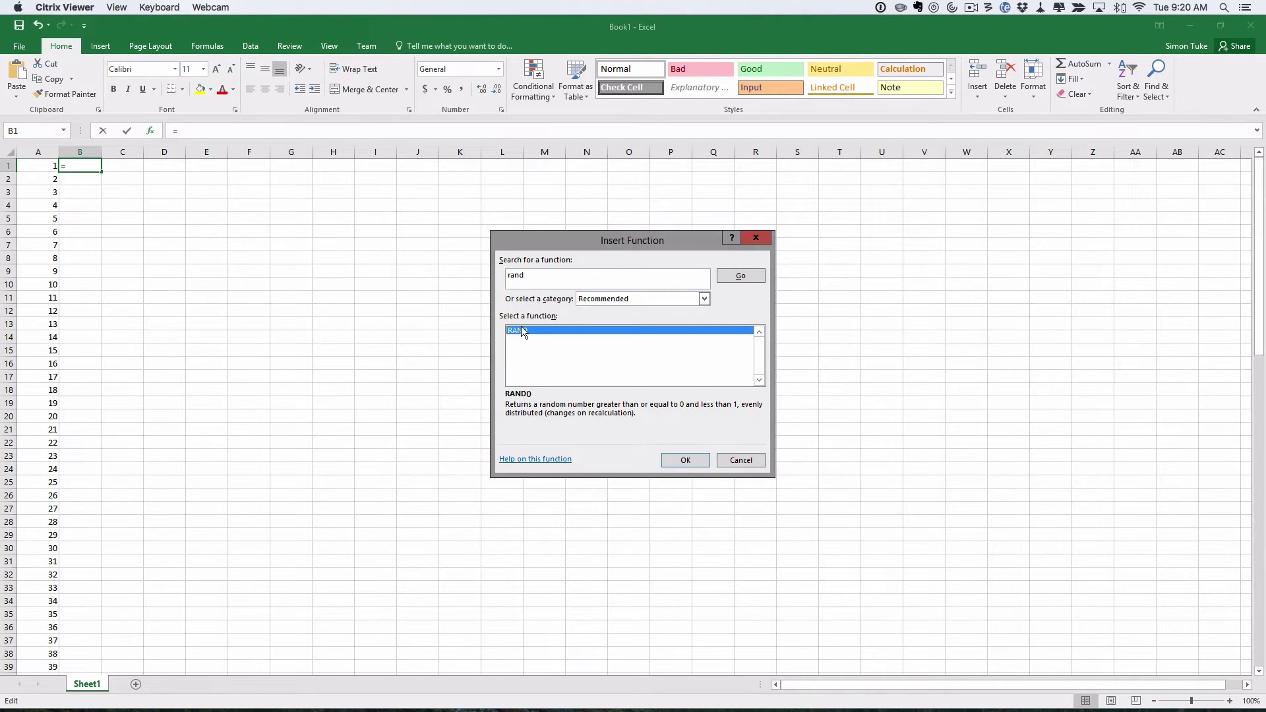
{"action": "left_click", "coordinate": [684, 461]}
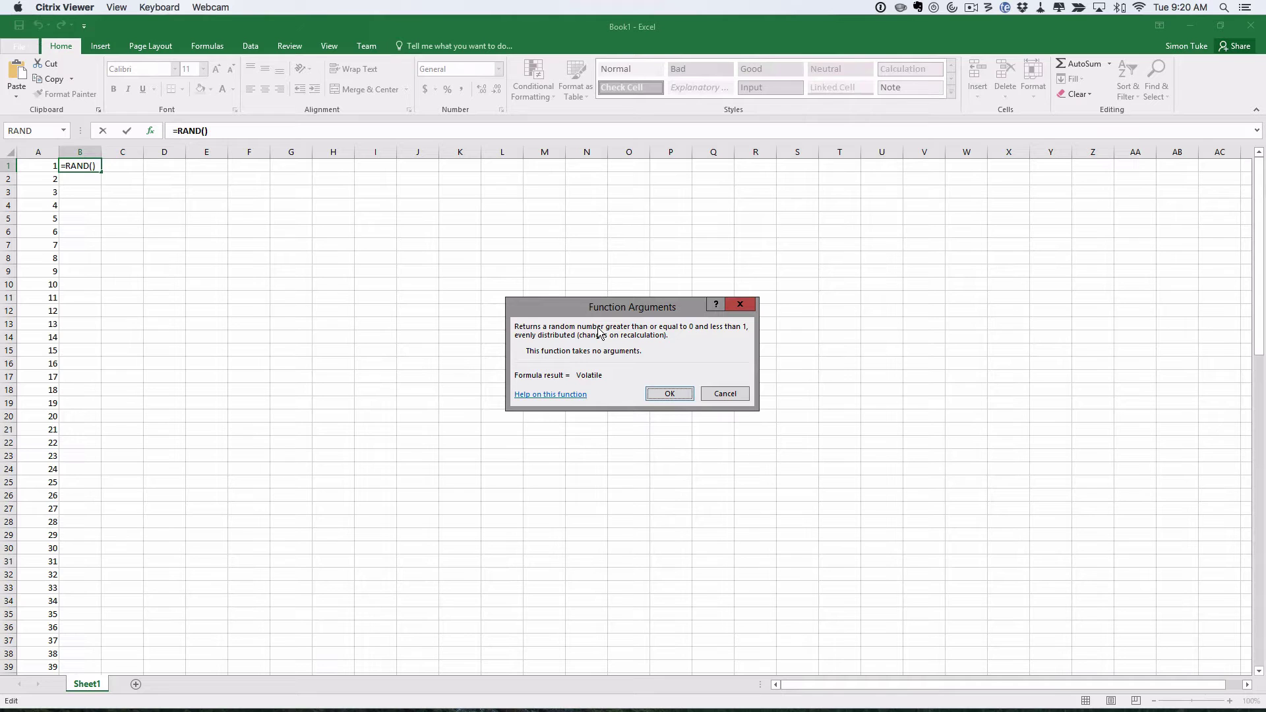
{"action": "left_click", "coordinate": [667, 394]}
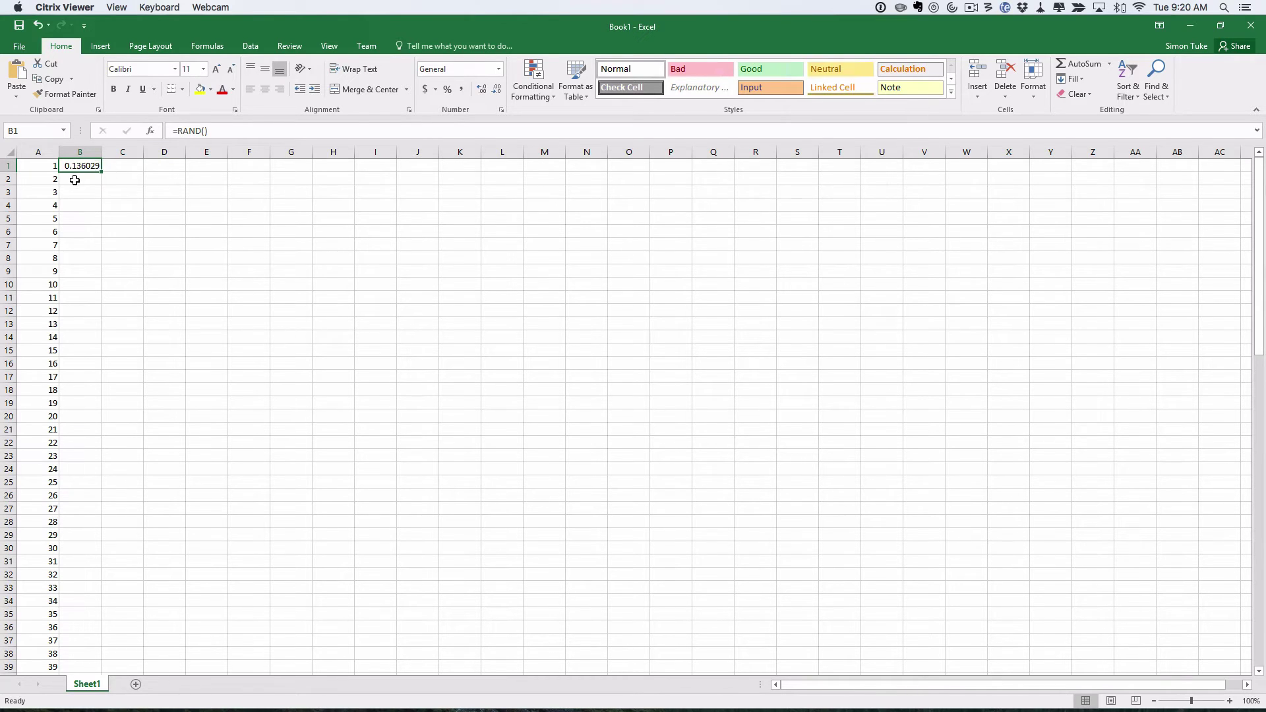
Step: Replace B1's contents with a typed =rand() formula, now showing 0.384513
{"action": "key", "text": "BackSpace"}
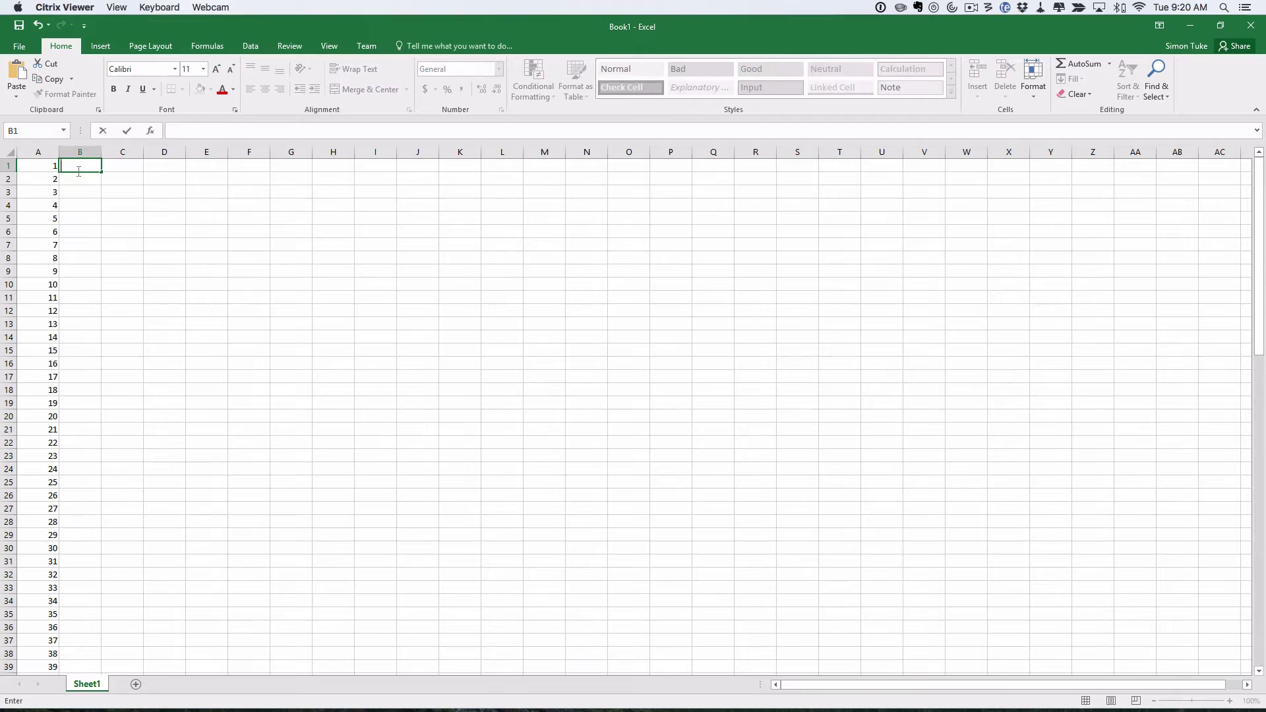
{"action": "type", "text": "="}
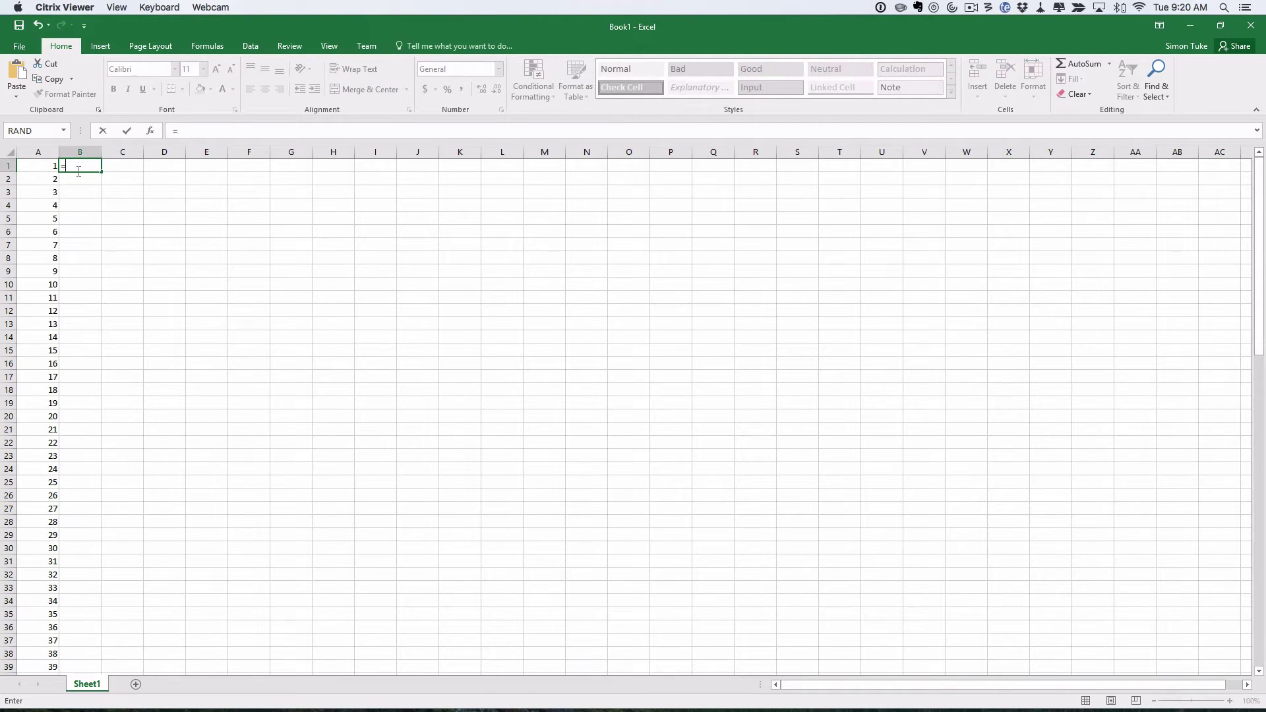
{"action": "type", "text": "rand()"}
{"action": "key", "text": "ctrl+Return"}
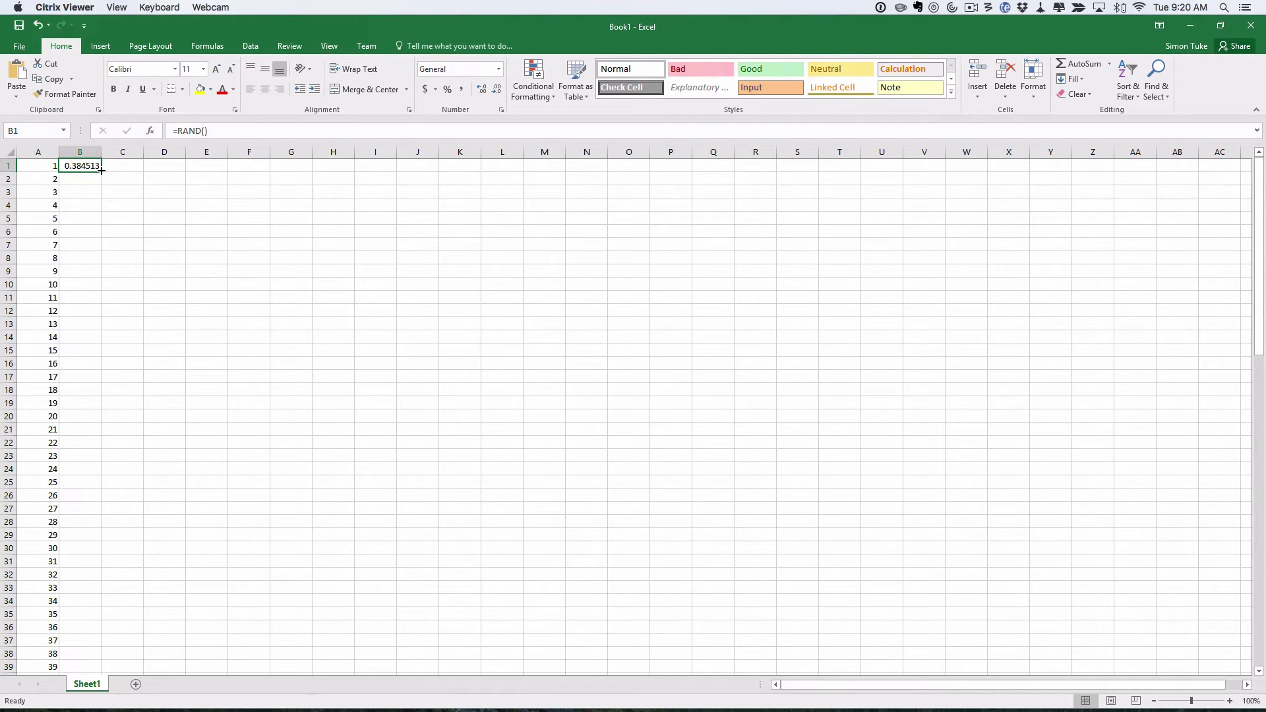
{"action": "left_click_drag", "start_coordinate": [101, 170], "coordinate": [91, 662]}
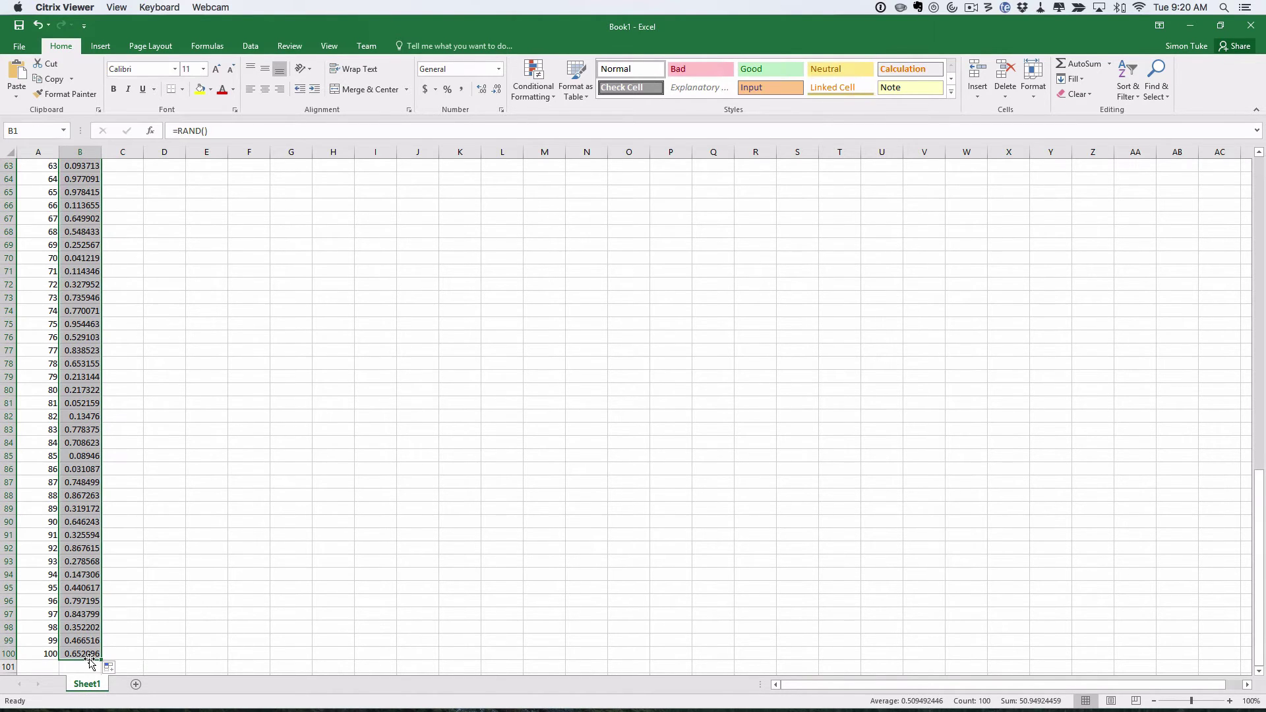
{"action": "scroll", "coordinate": [147, 252], "scroll_direction": "up", "scroll_amount": 20}
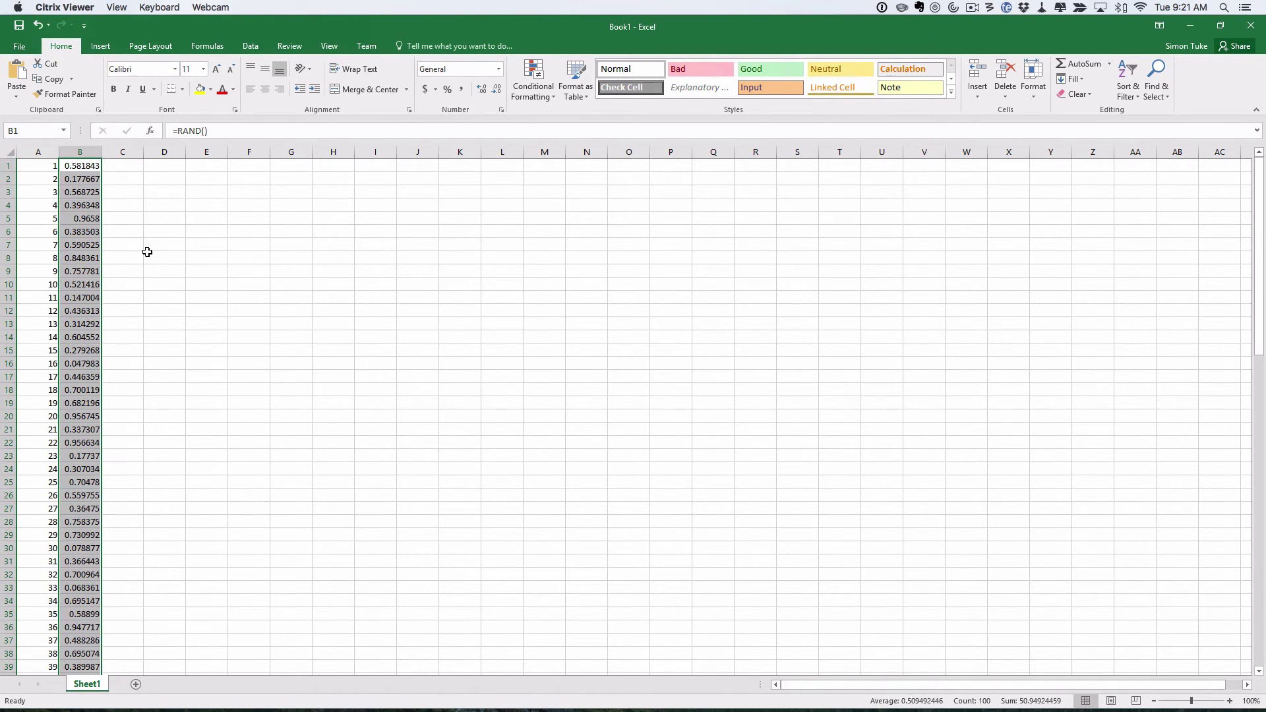
{"action": "left_click", "coordinate": [35, 165]}
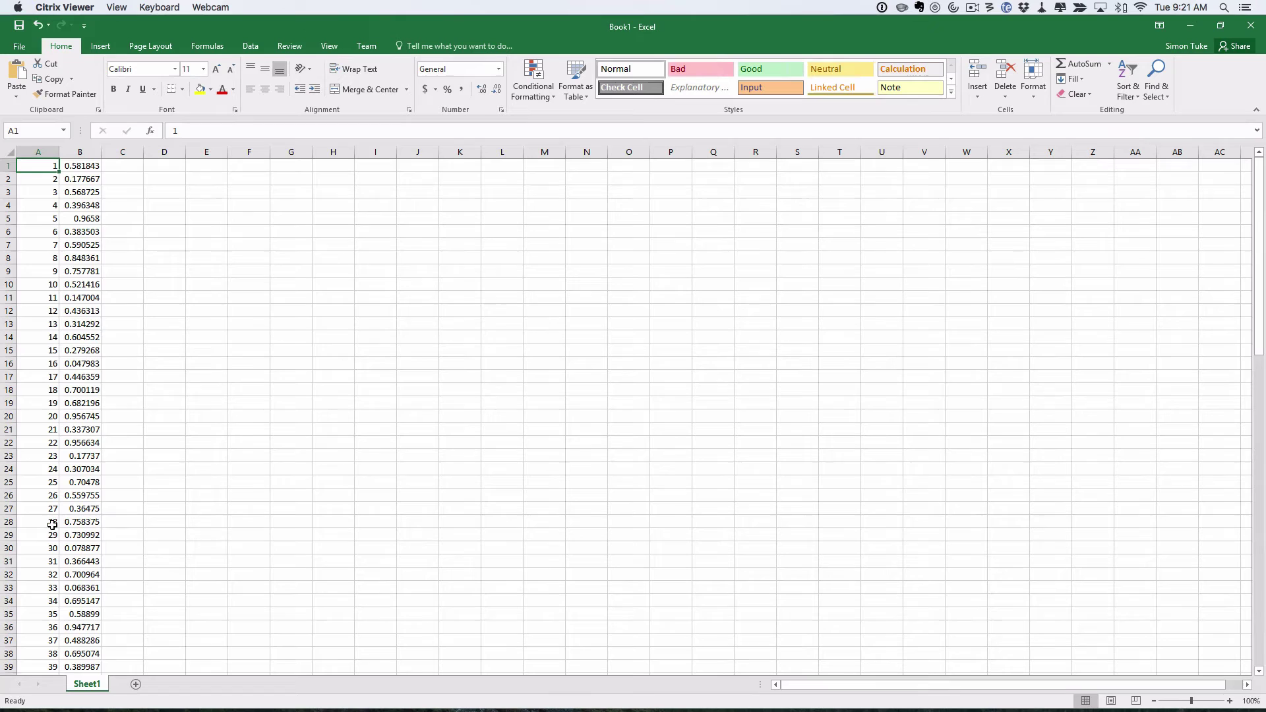
{"action": "scroll", "coordinate": [47, 535], "scroll_direction": "down", "scroll_amount": 20}
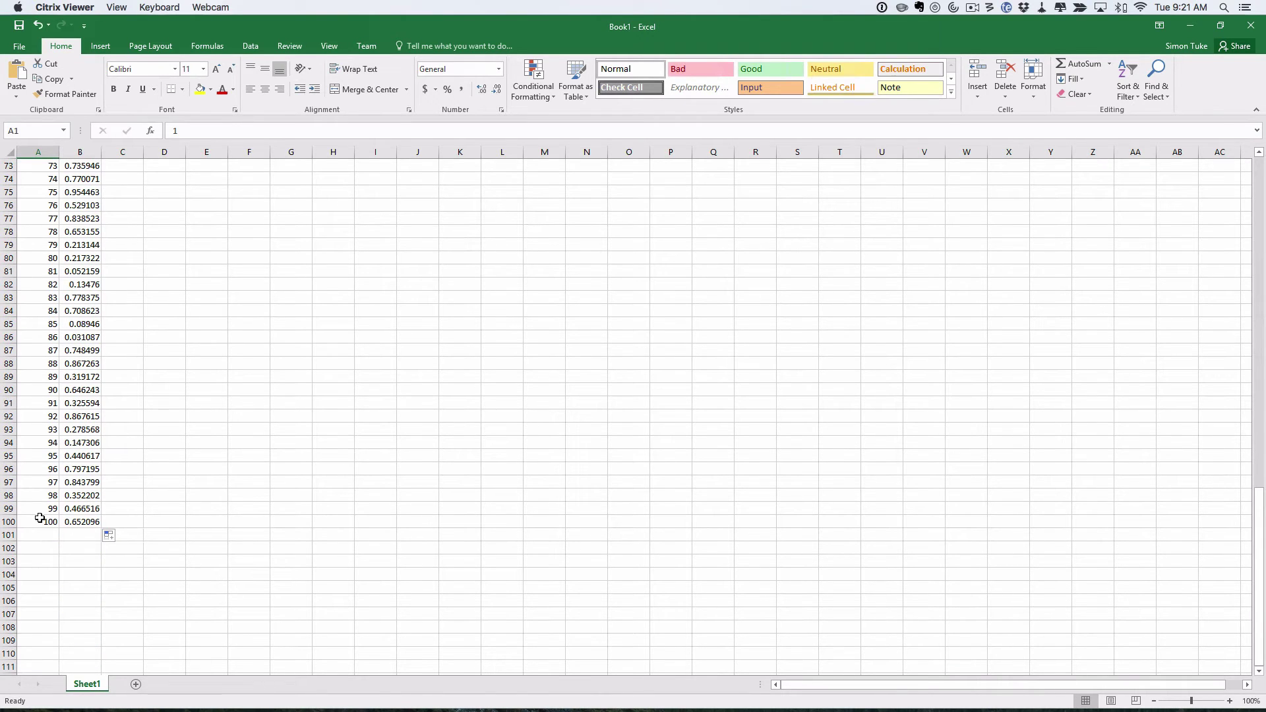
{"action": "scroll", "coordinate": [31, 329], "scroll_direction": "up", "scroll_amount": 20}
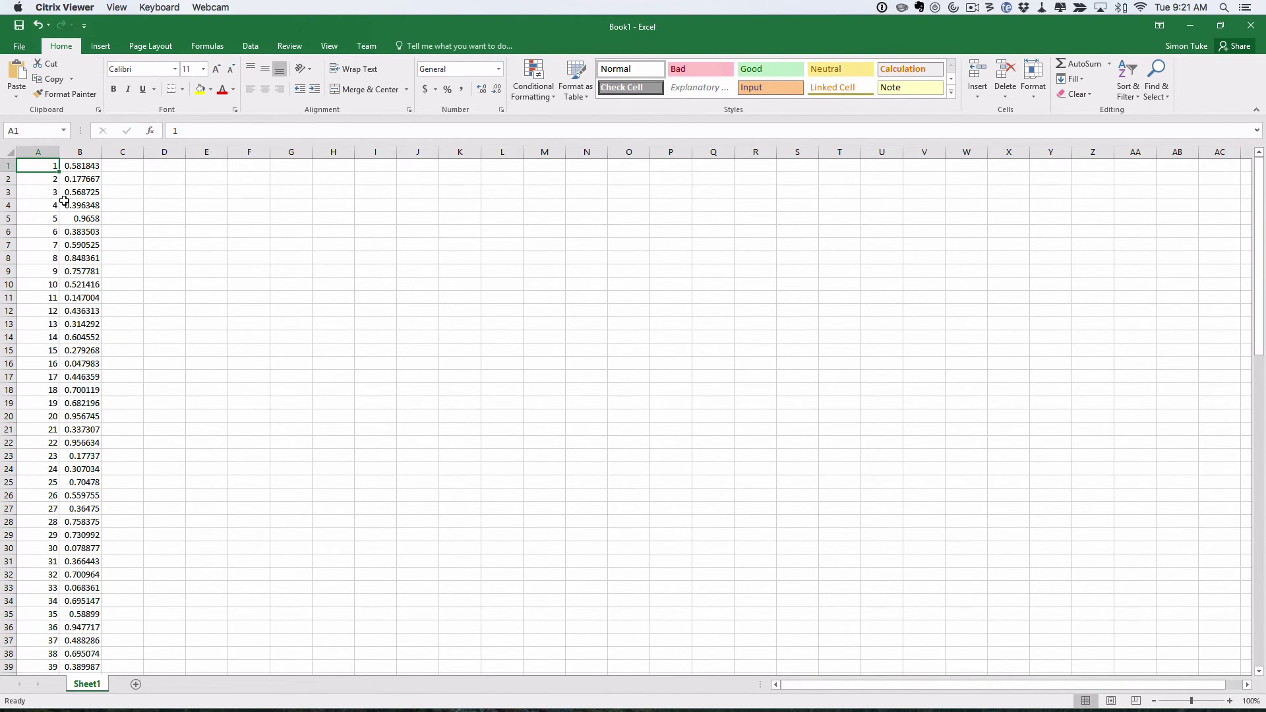
{"action": "left_click", "coordinate": [74, 169]}
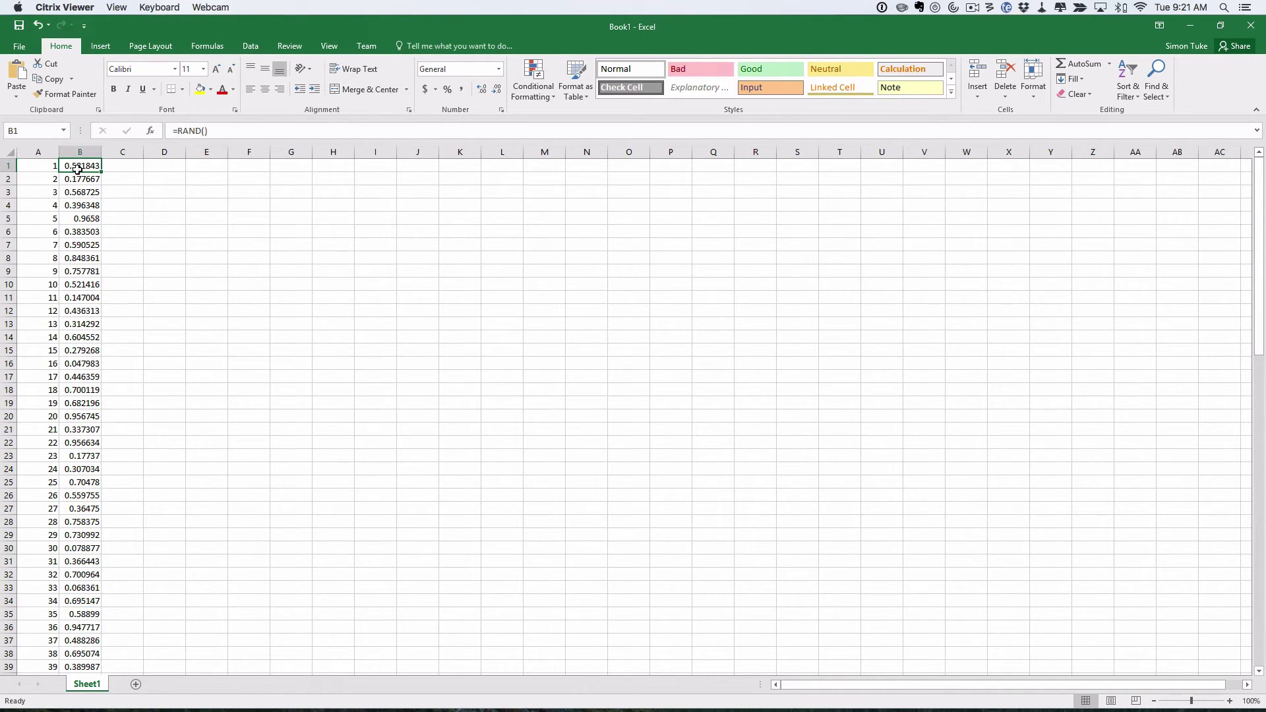
{"action": "left_click", "coordinate": [80, 180]}
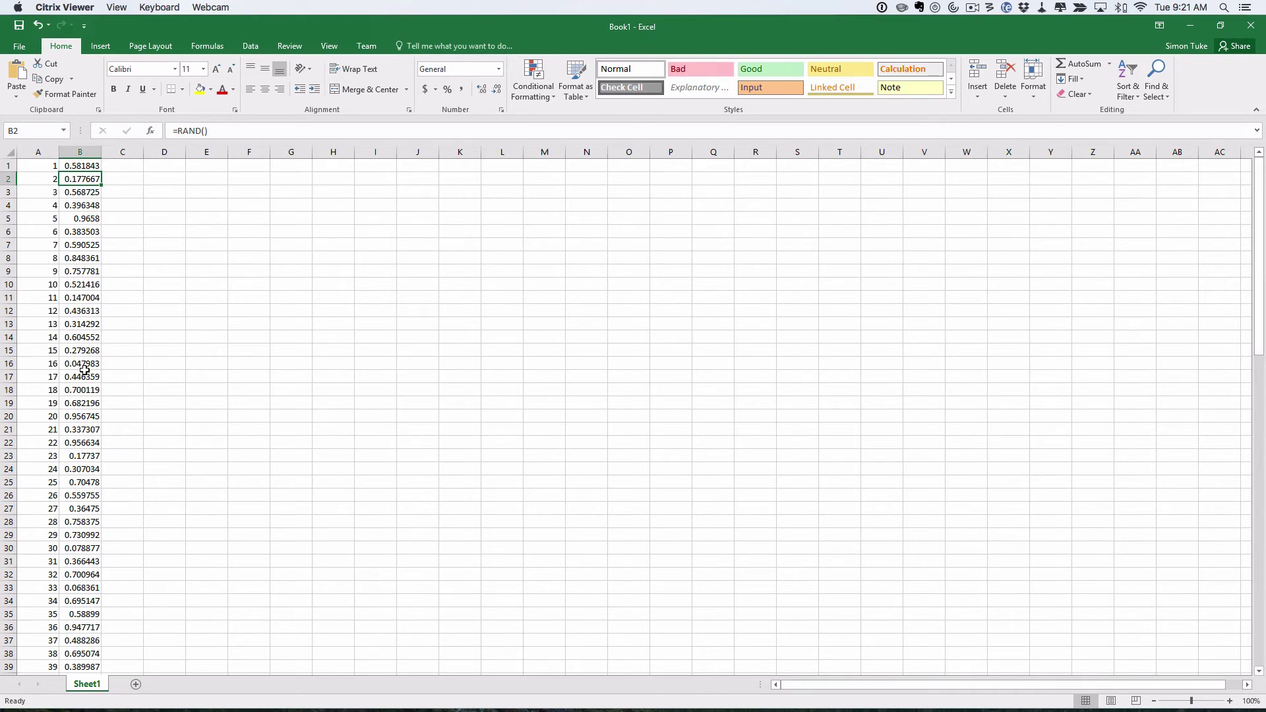
Step: Sort the rows by column B, smallest to largest, shuffling the IDs in column A
{"action": "left_click", "coordinate": [252, 47]}
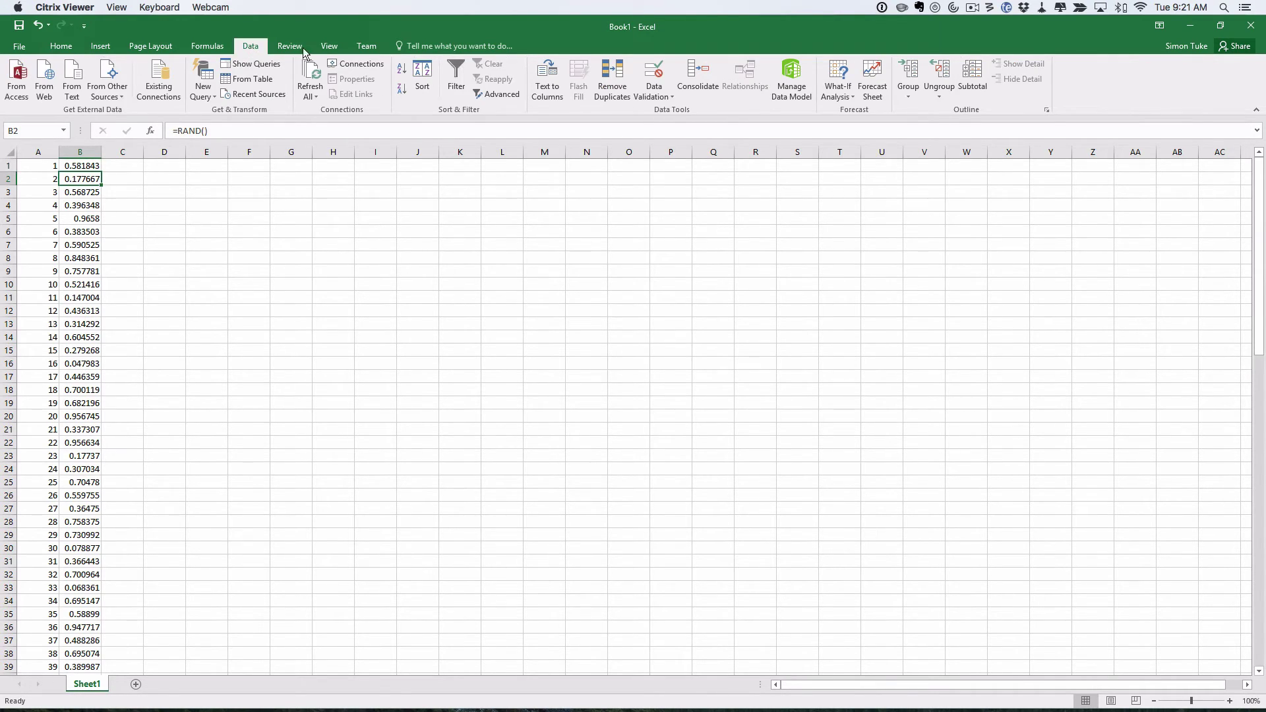
{"action": "left_click", "coordinate": [423, 74]}
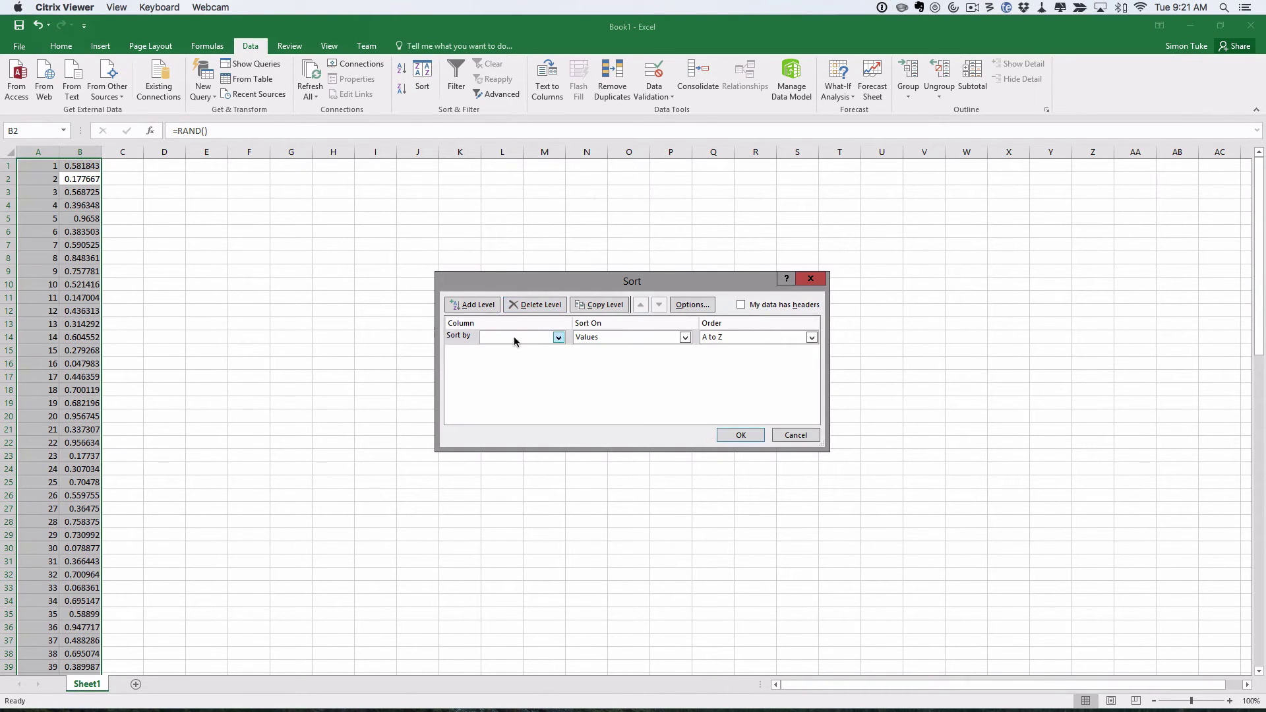
{"action": "left_click", "coordinate": [559, 337]}
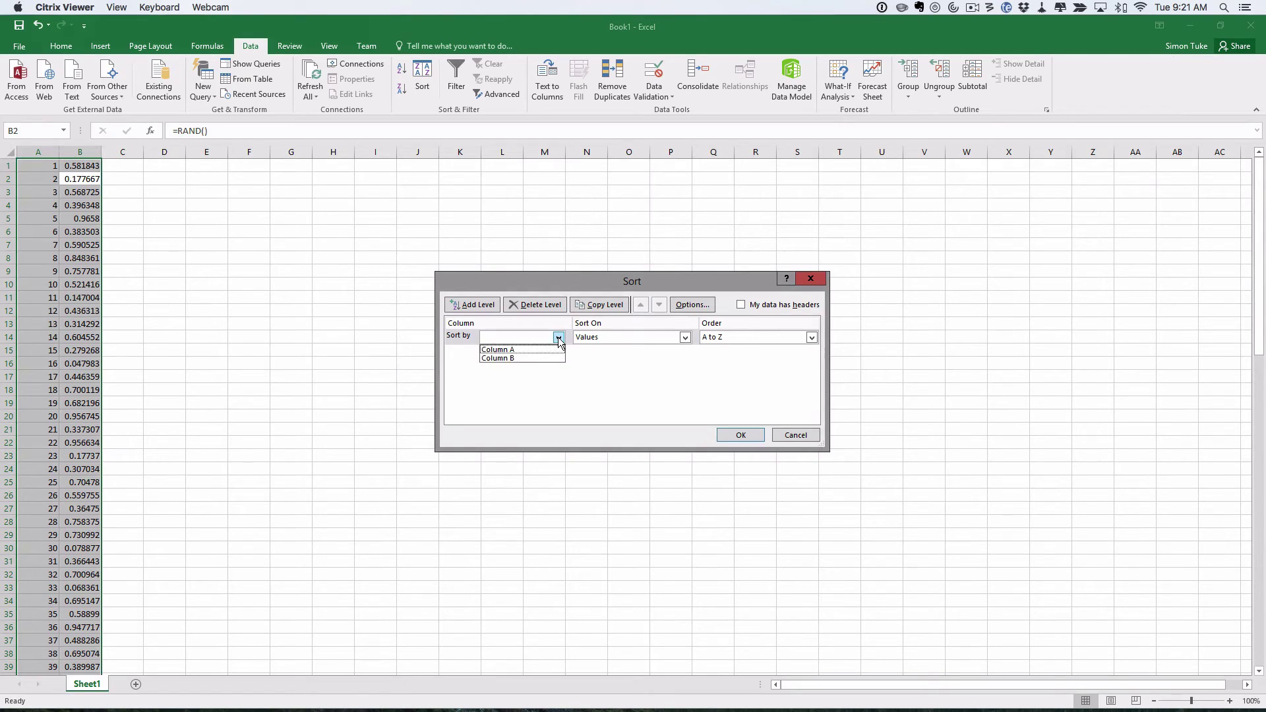
{"action": "left_click", "coordinate": [509, 357]}
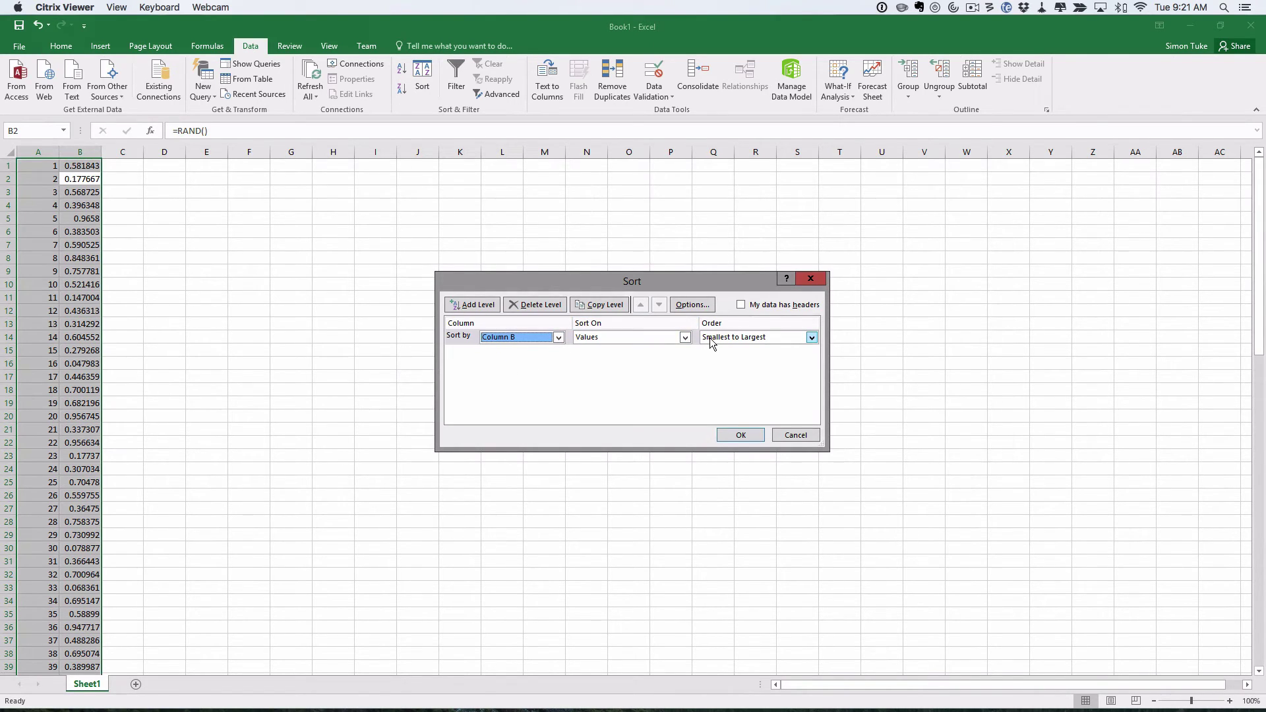
{"action": "left_click", "coordinate": [740, 435]}
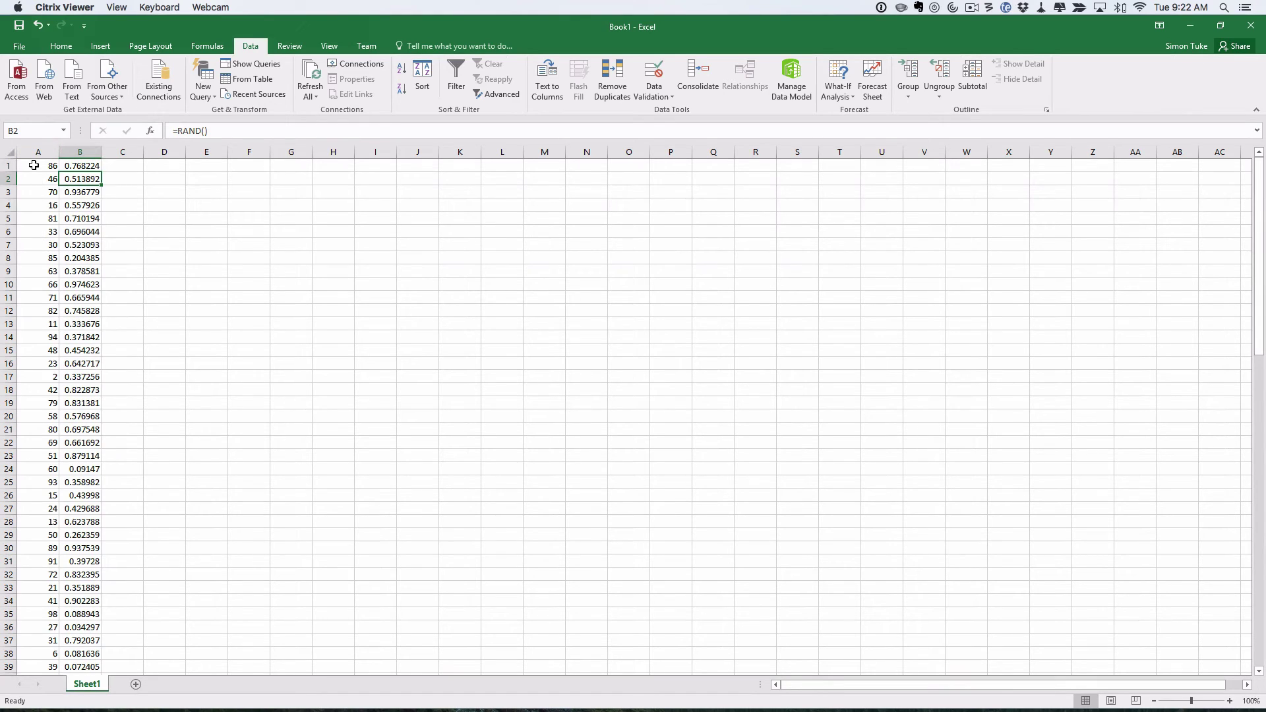
Step: Type A in C1 through C5 and fill the A label down to C50
{"action": "left_click", "coordinate": [125, 162]}
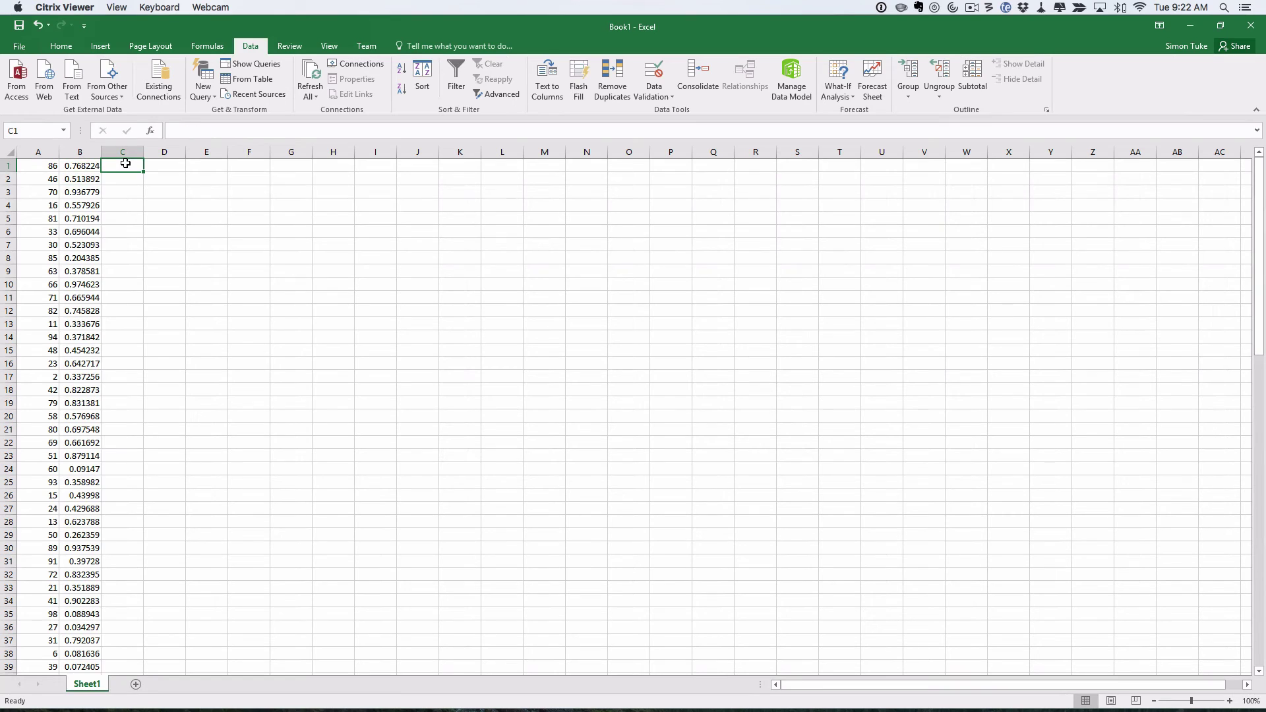
{"action": "type", "text": "A"}
{"action": "key", "text": "Return"}
{"action": "type", "text": "A"}
{"action": "key", "text": "Return"}
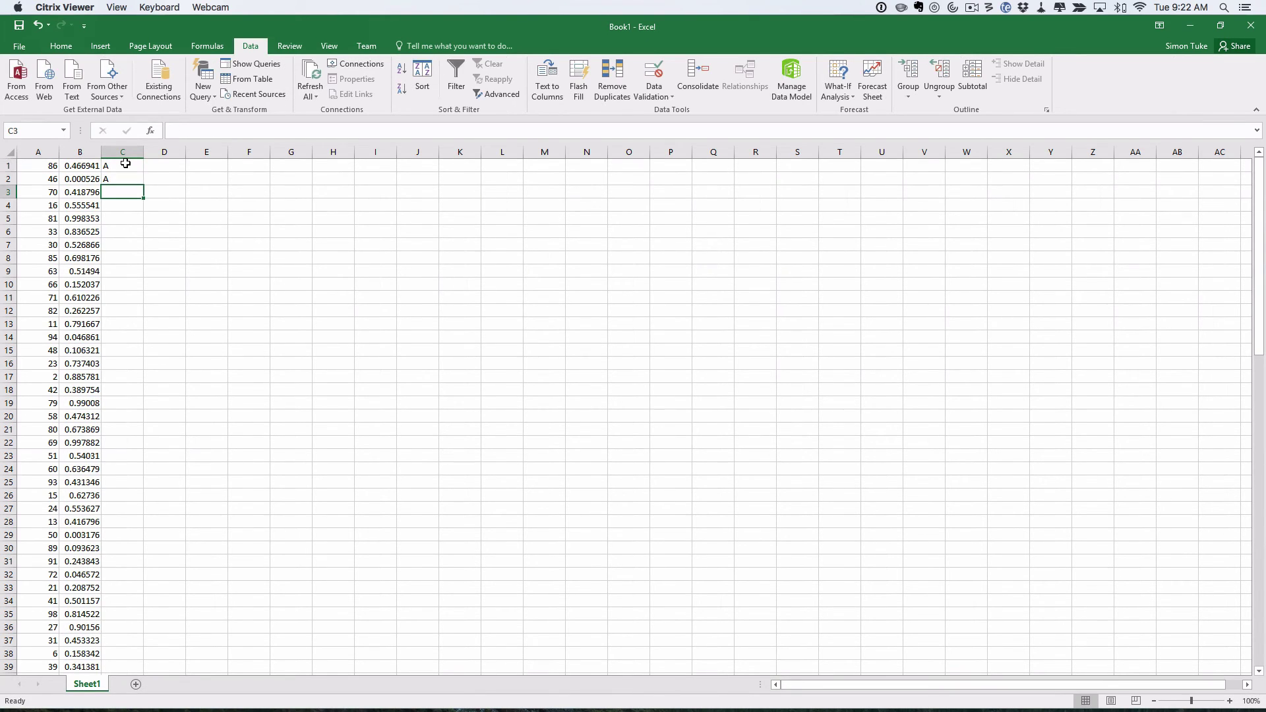
{"action": "type", "text": "A"}
{"action": "key", "text": "Return"}
{"action": "type", "text": "A"}
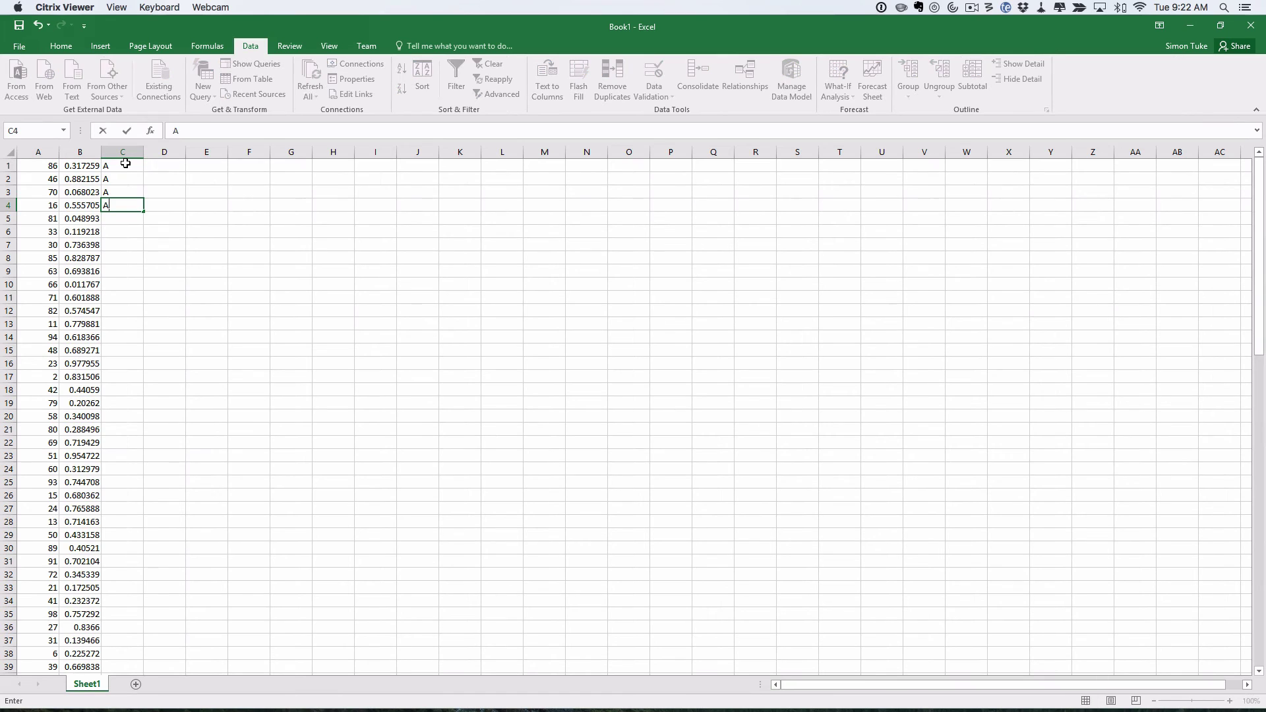
{"action": "key", "text": "Return"}
{"action": "type", "text": "A"}
{"action": "key", "text": "Return"}
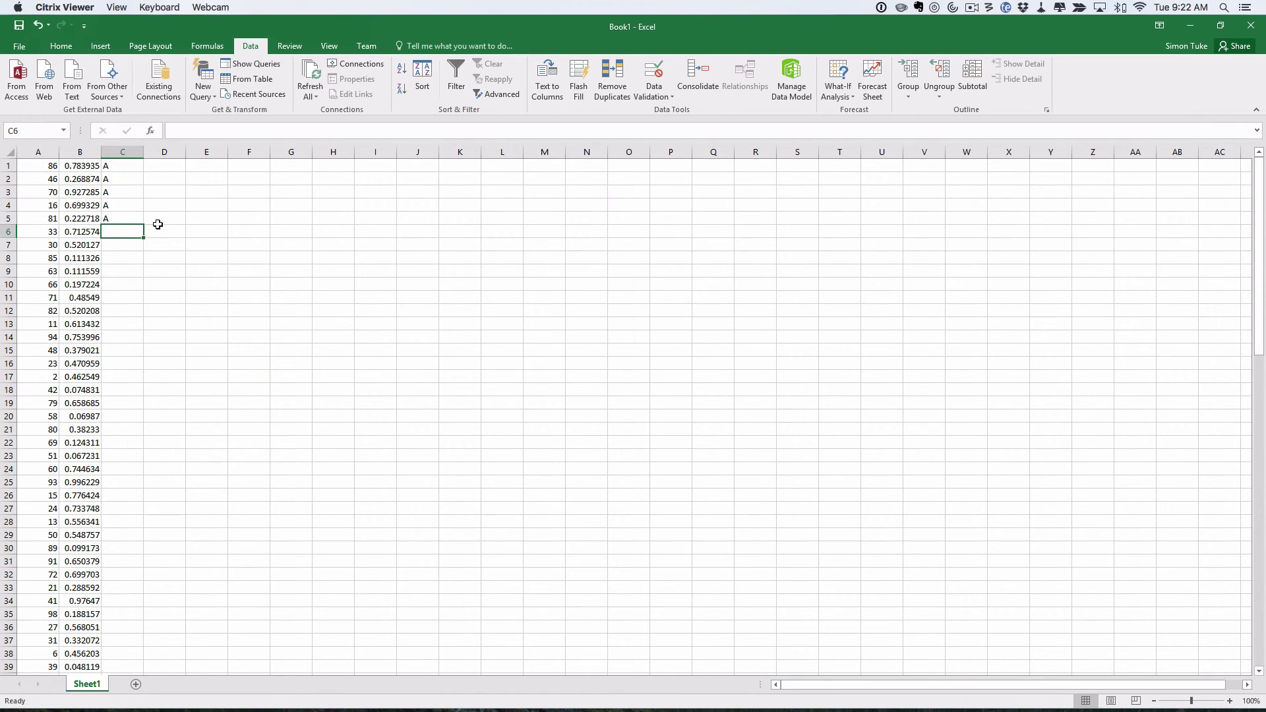
{"action": "left_click_drag", "start_coordinate": [120, 166], "coordinate": [121, 420]}
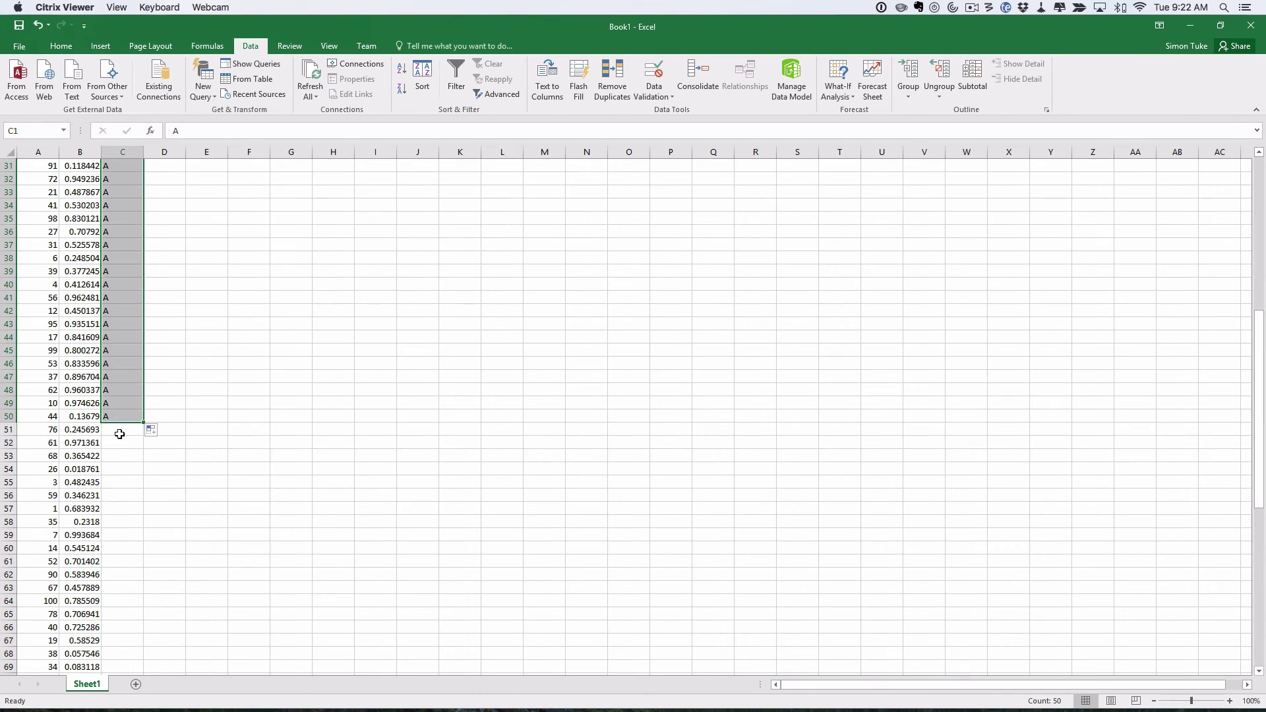
Step: Type B in C51 and C52 and fill the B label down to C100
{"action": "left_click", "coordinate": [119, 431]}
{"action": "type", "text": "B"}
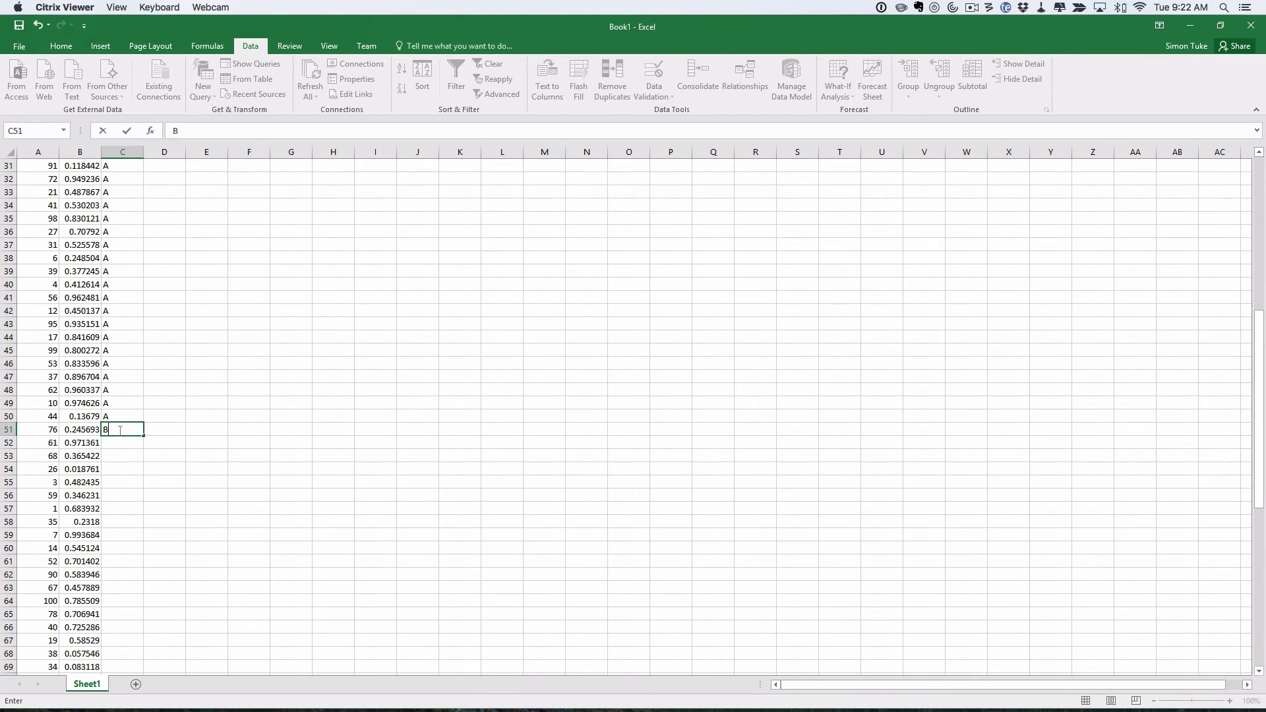
{"action": "key", "text": "Return"}
{"action": "type", "text": "B"}
{"action": "key", "text": "Return"}
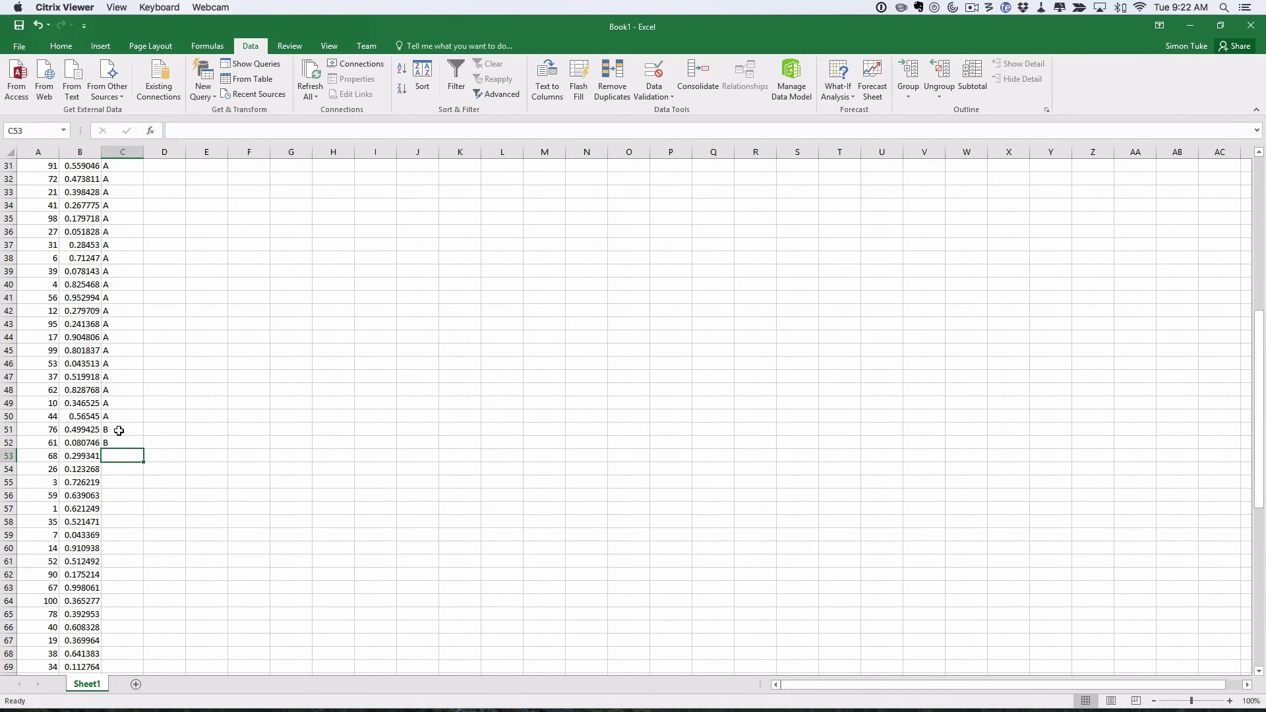
{"action": "left_click_drag", "start_coordinate": [119, 431], "coordinate": [129, 657]}
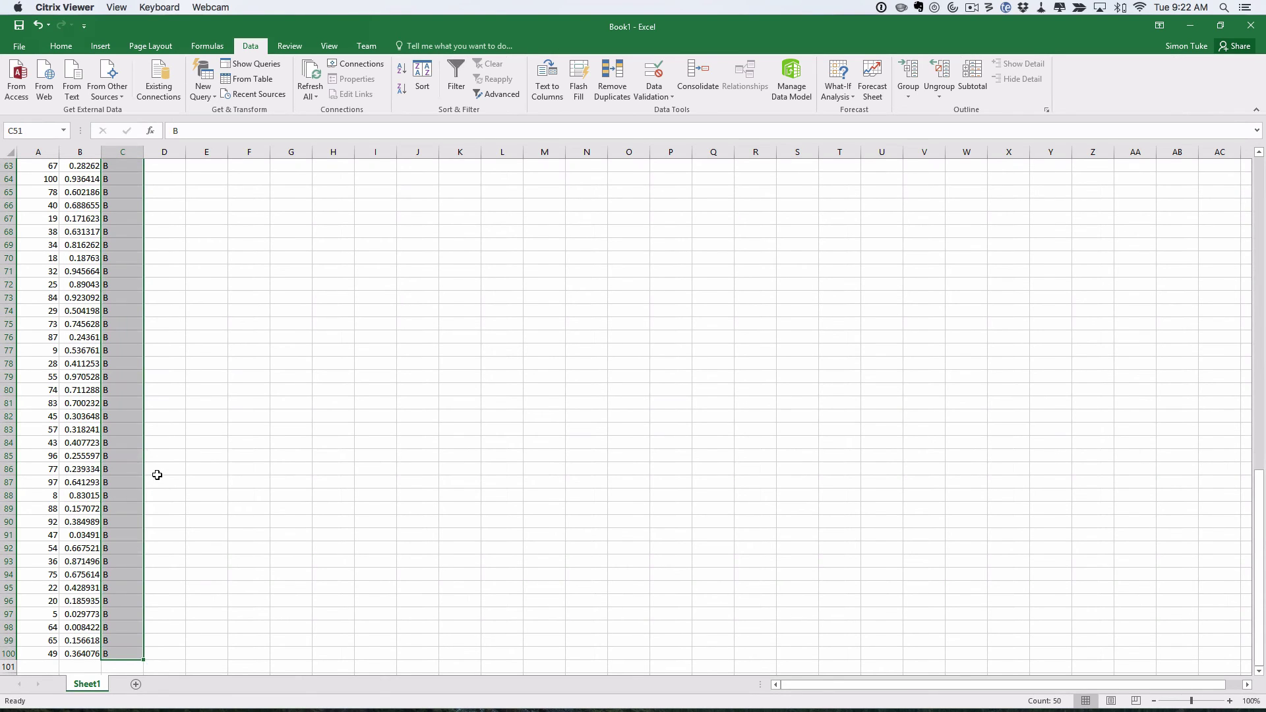
{"action": "scroll", "coordinate": [156, 472], "scroll_direction": "up", "scroll_amount": 20}
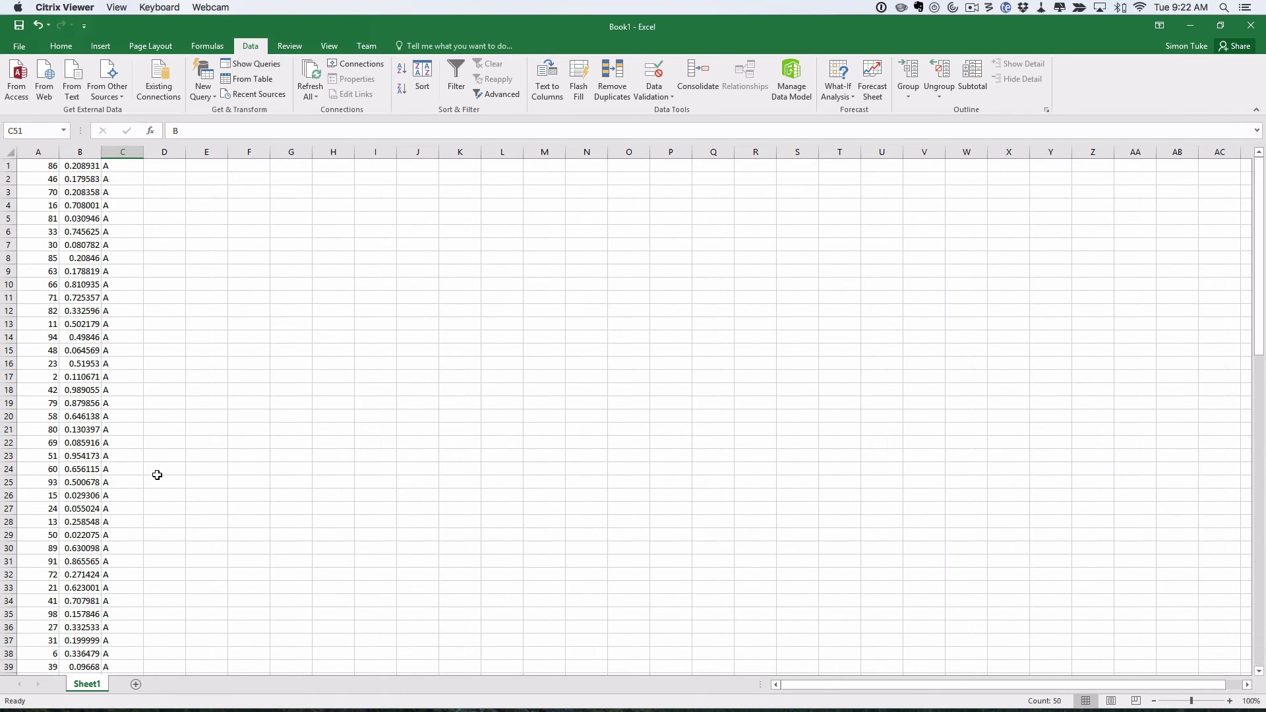
{"action": "left_click", "coordinate": [113, 168]}
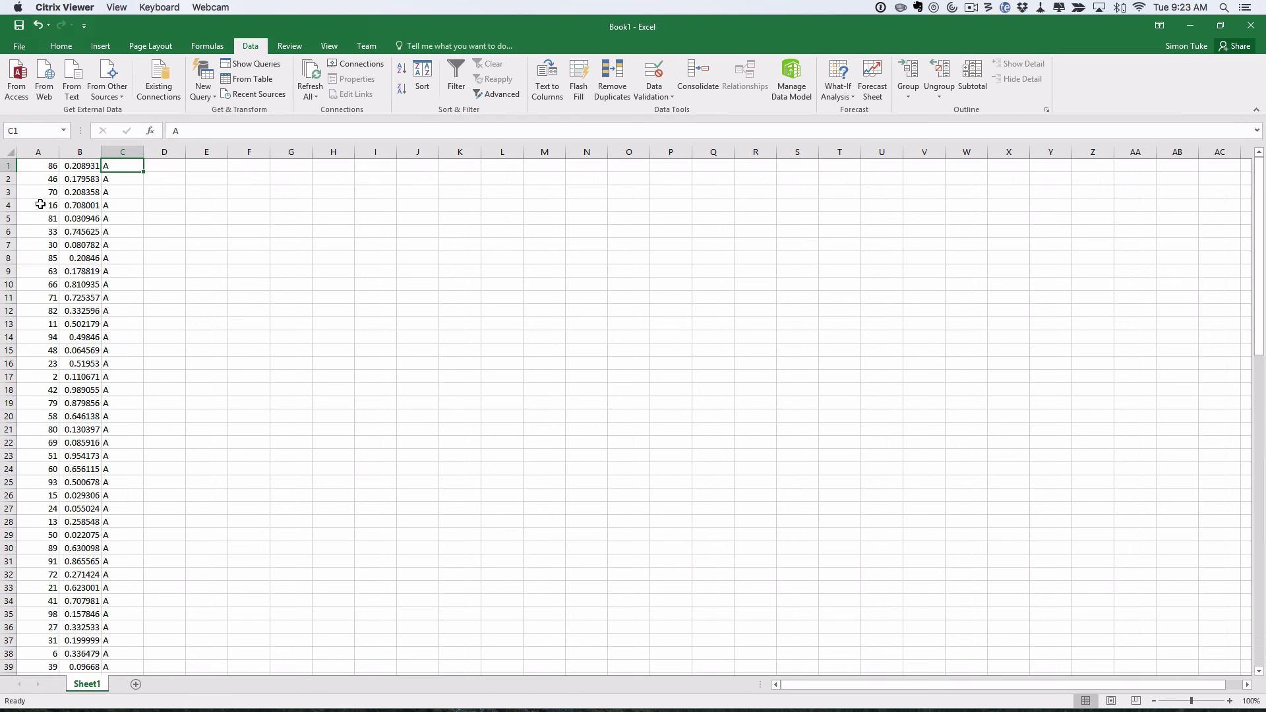
{"action": "scroll", "coordinate": [44, 352], "scroll_direction": "down", "scroll_amount": 20}
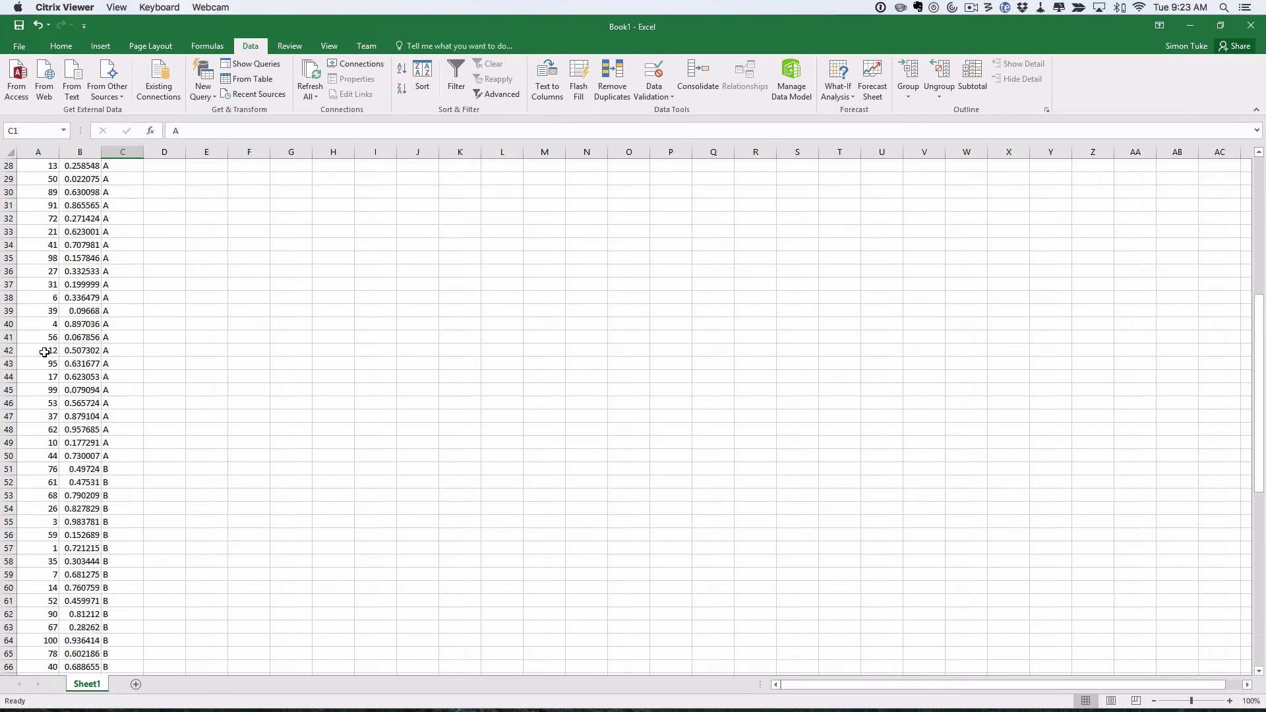
{"action": "scroll", "coordinate": [44, 352], "scroll_direction": "up", "scroll_amount": 20}
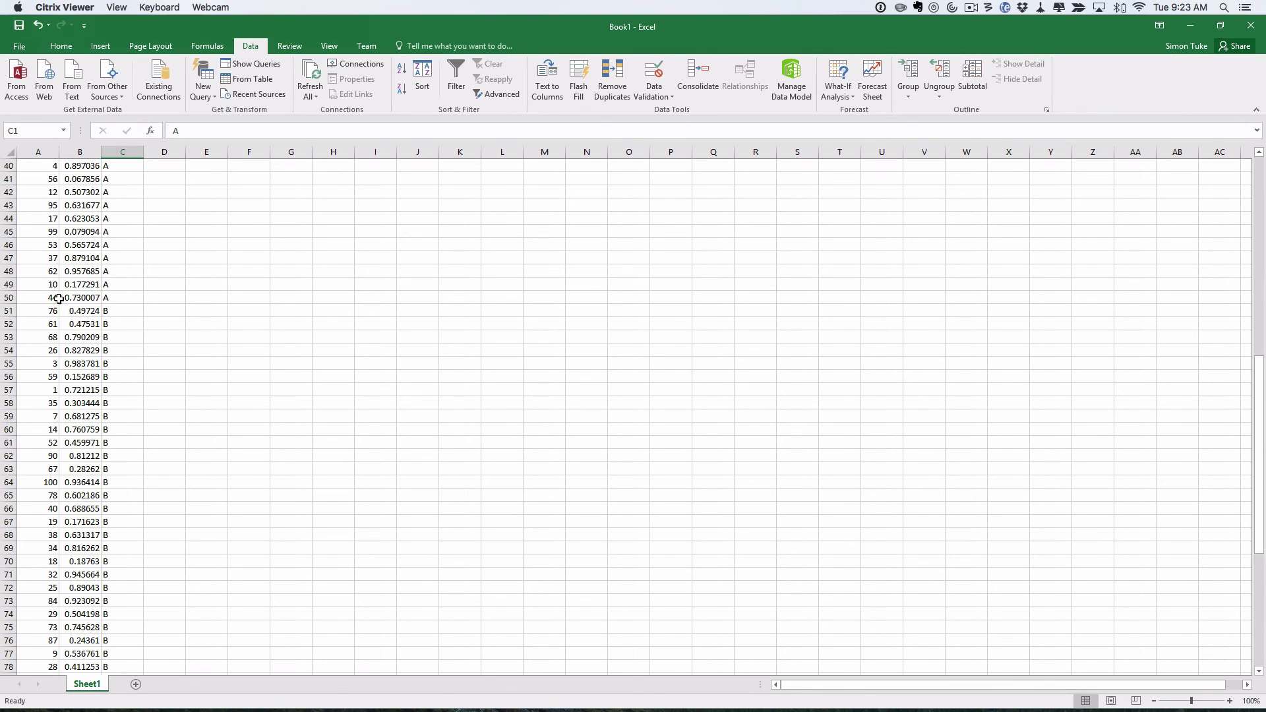
{"action": "left_click", "coordinate": [9, 298]}
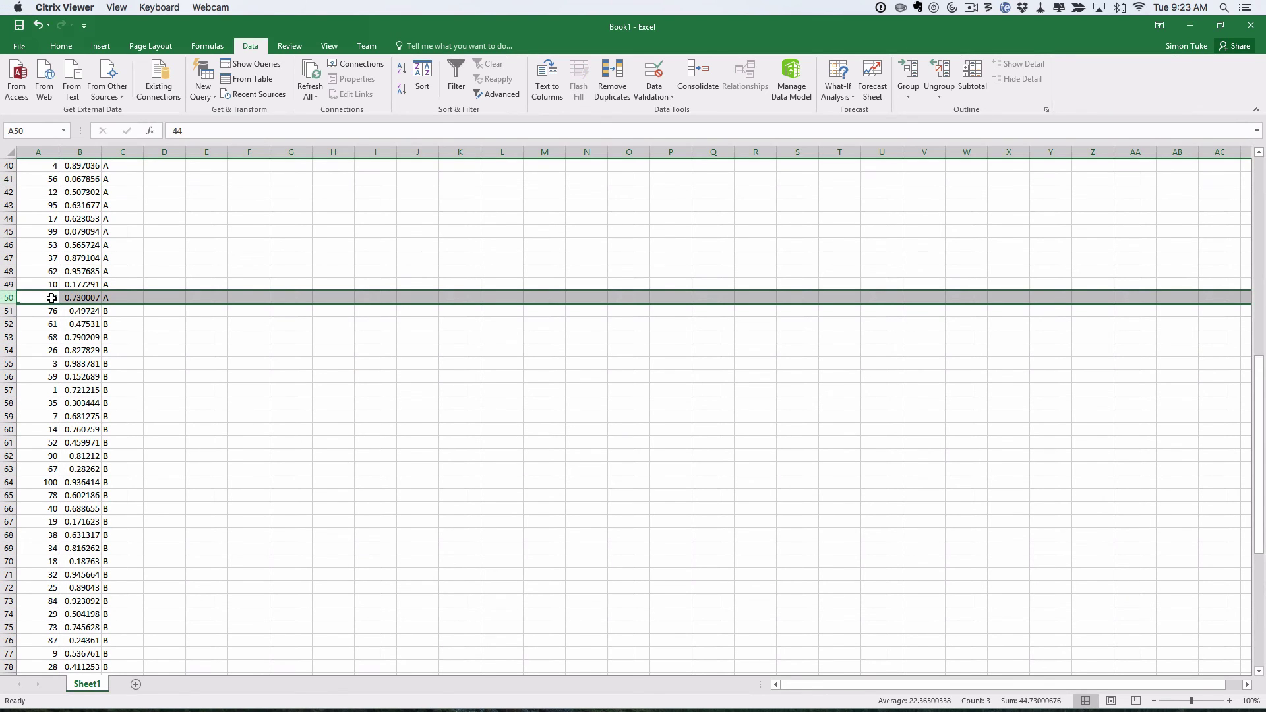